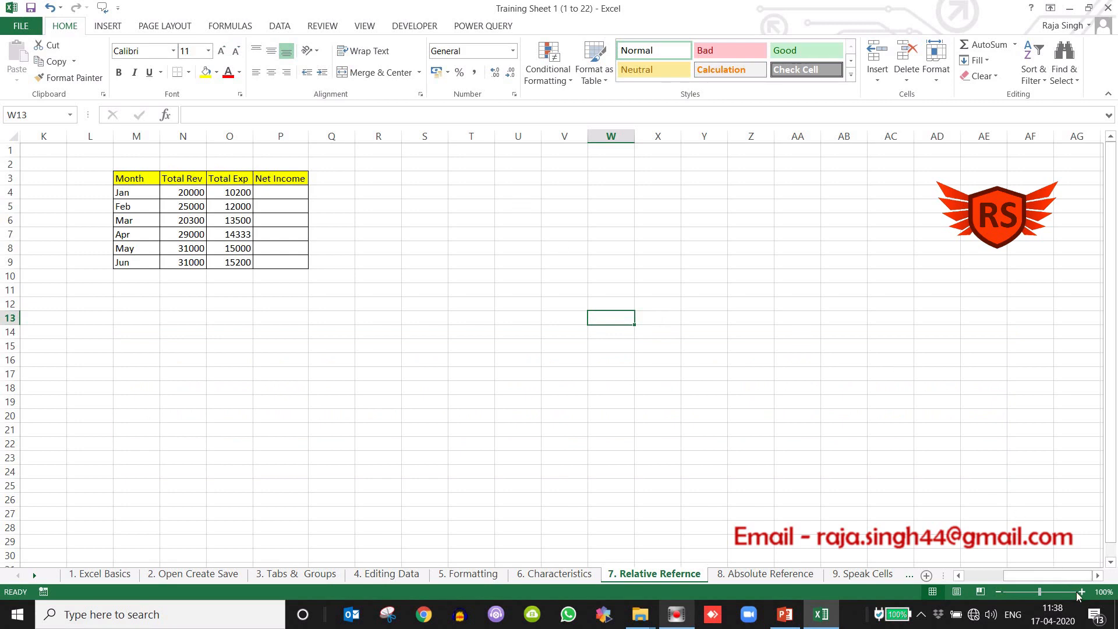
Enlarge the sheet view to 120% and examine the monthly table's headers and January's revenue, expense and net income cells
left_click(1081, 591)
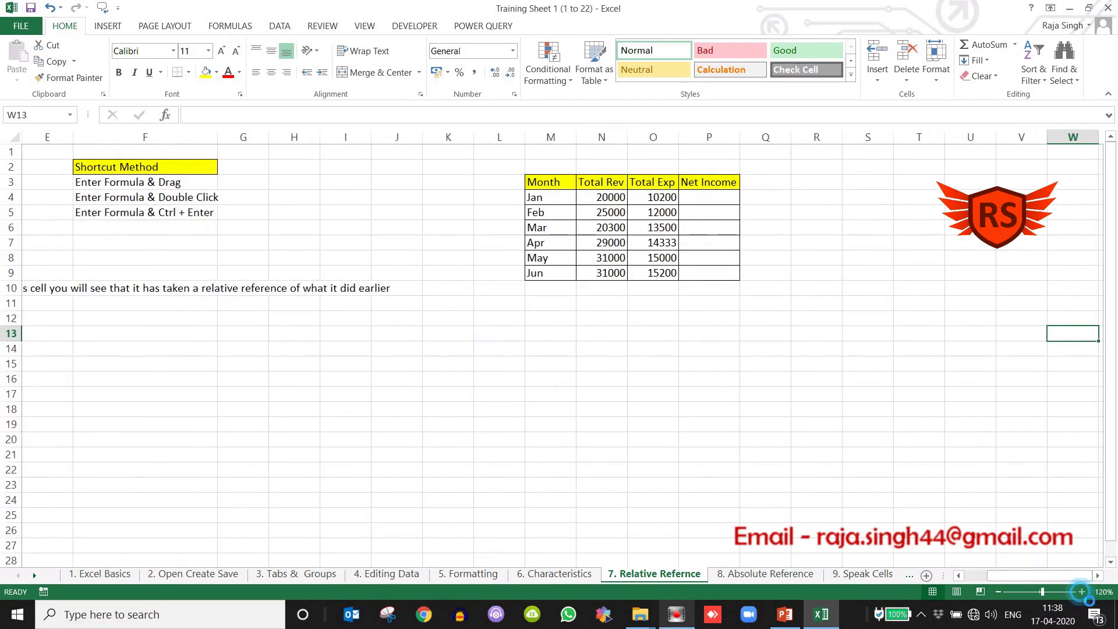
left_click(1081, 591)
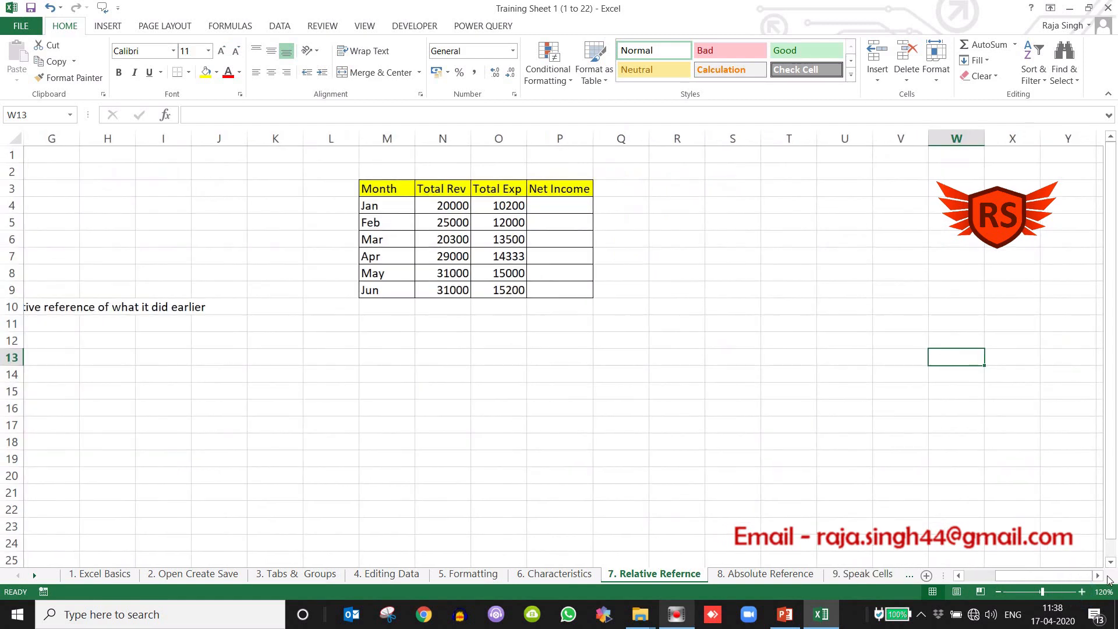
left_click(1097, 575)
left_click(1097, 575)
left_click(1097, 575)
left_click(1097, 576)
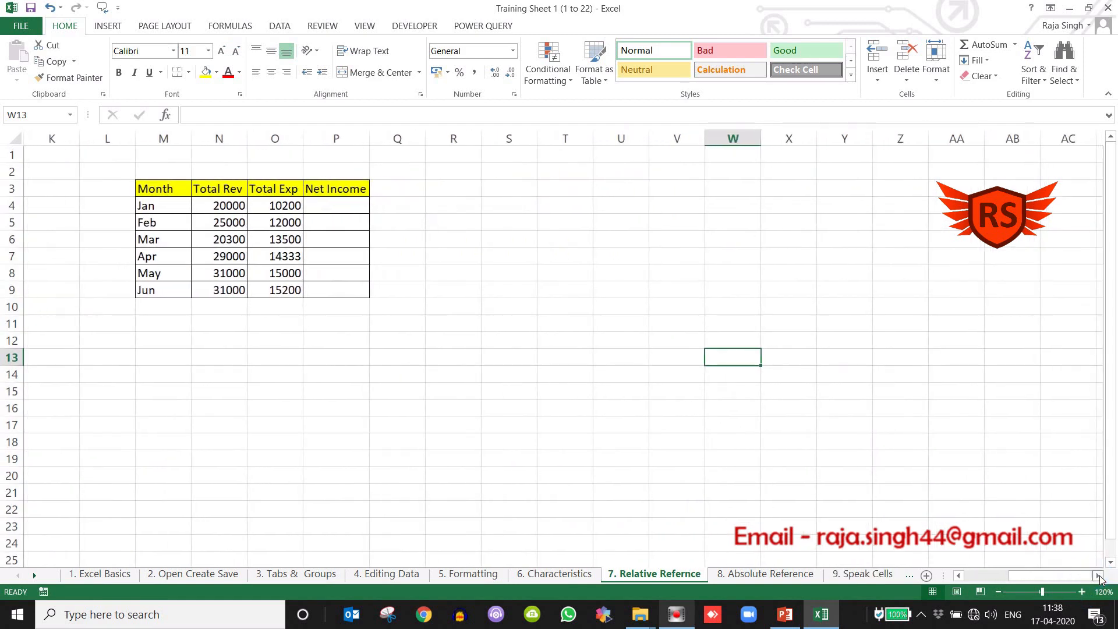
left_click(441, 358)
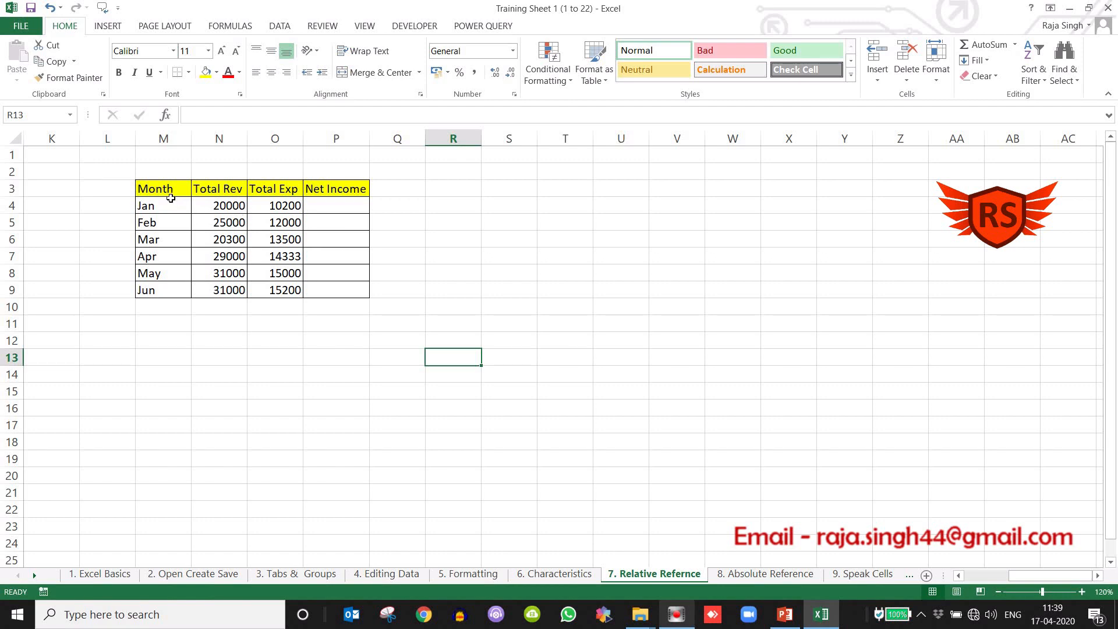
left_click(226, 189)
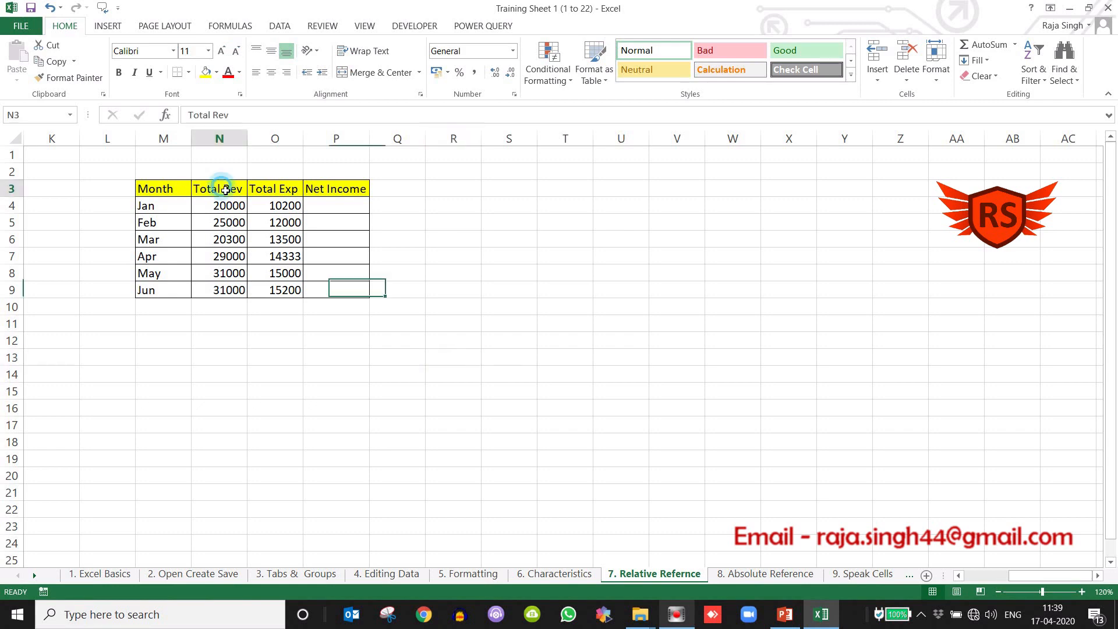
left_click(269, 191)
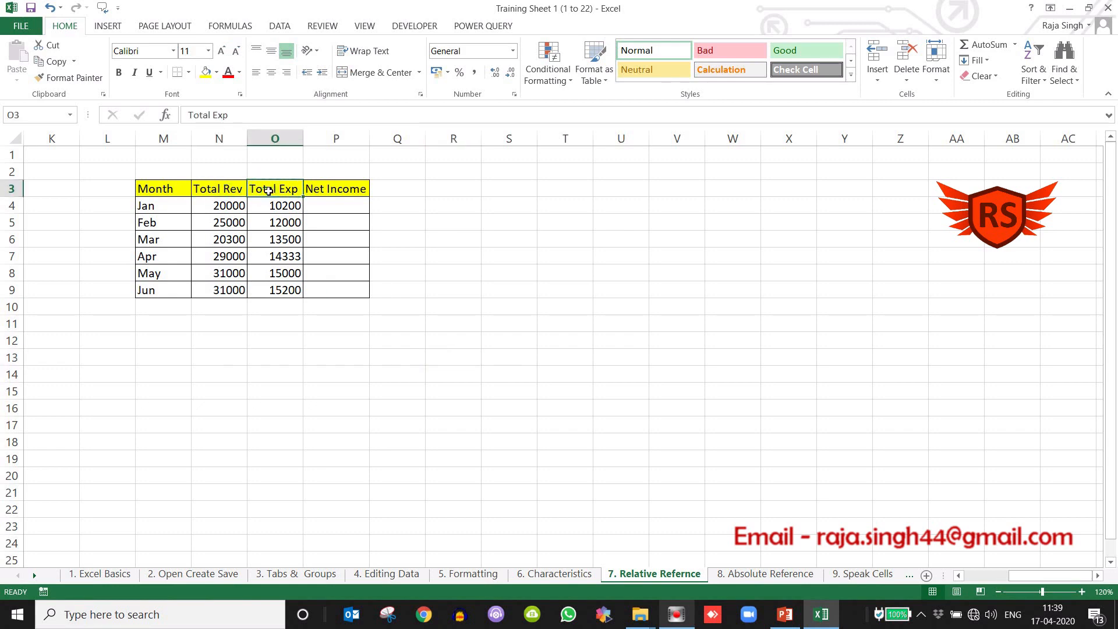
left_click(336, 210)
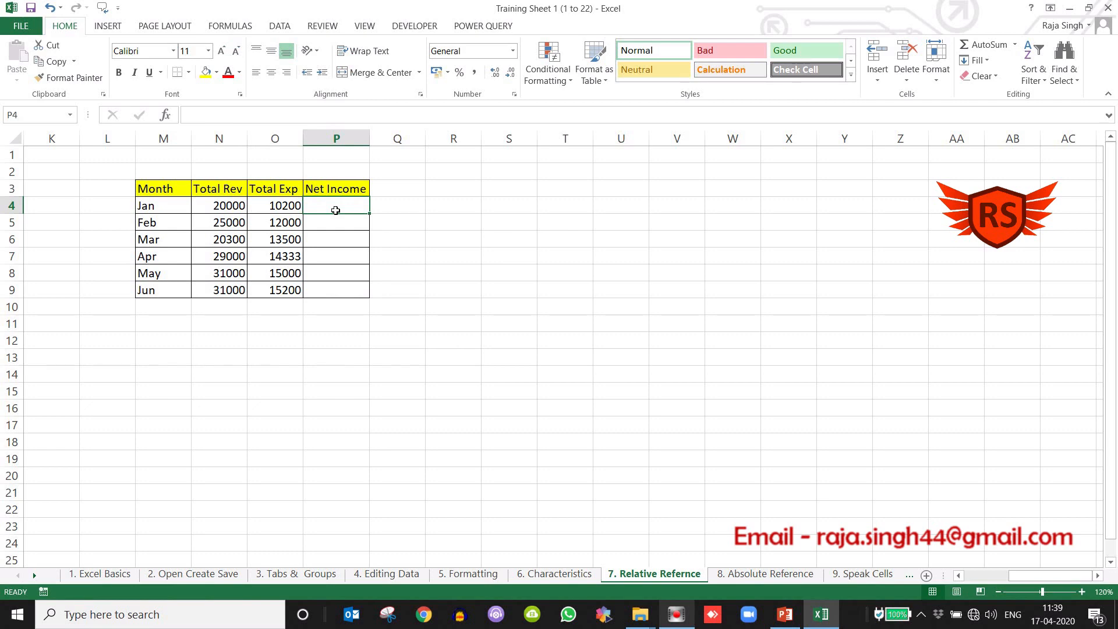
left_click(227, 210)
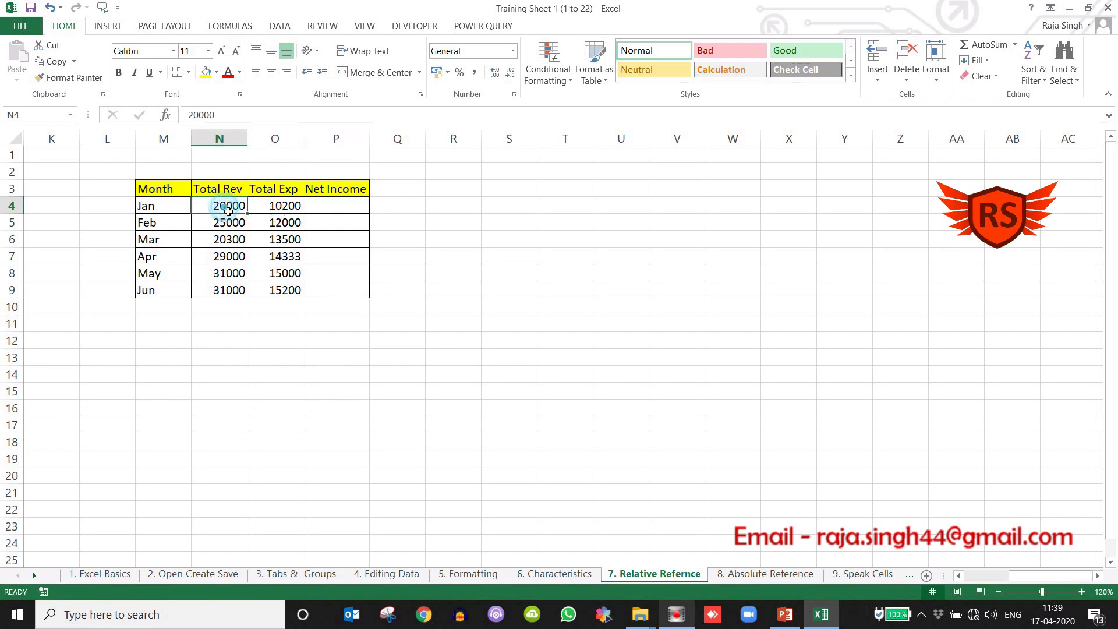
left_click(280, 210)
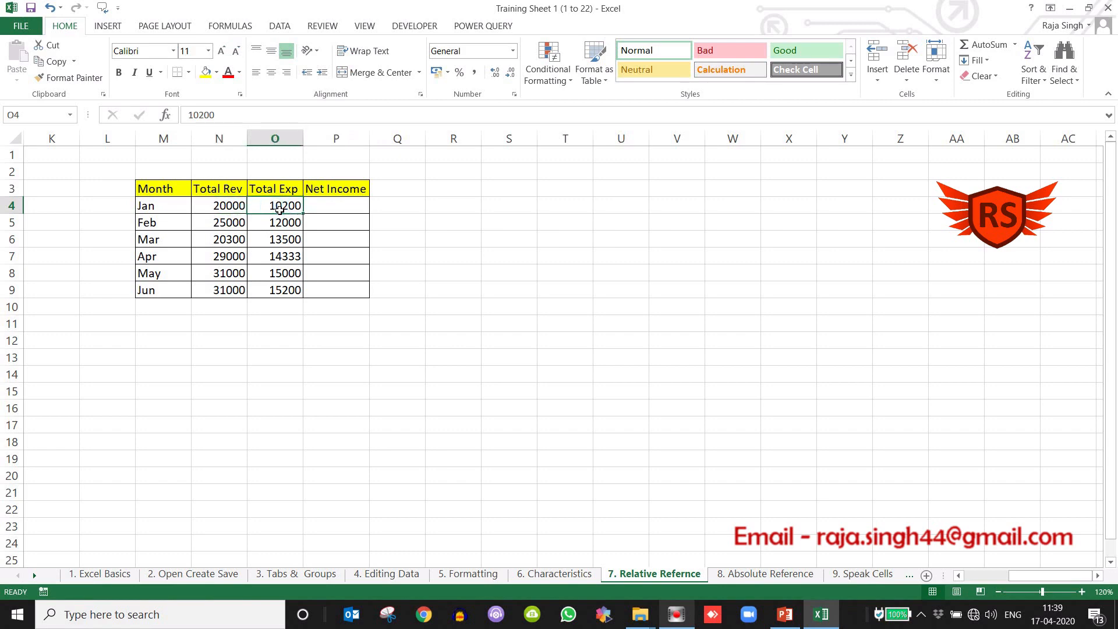
Enter the formula =N4-O4 in P4 to calculate January's net income from total revenue minus total expense
left_click(337, 212)
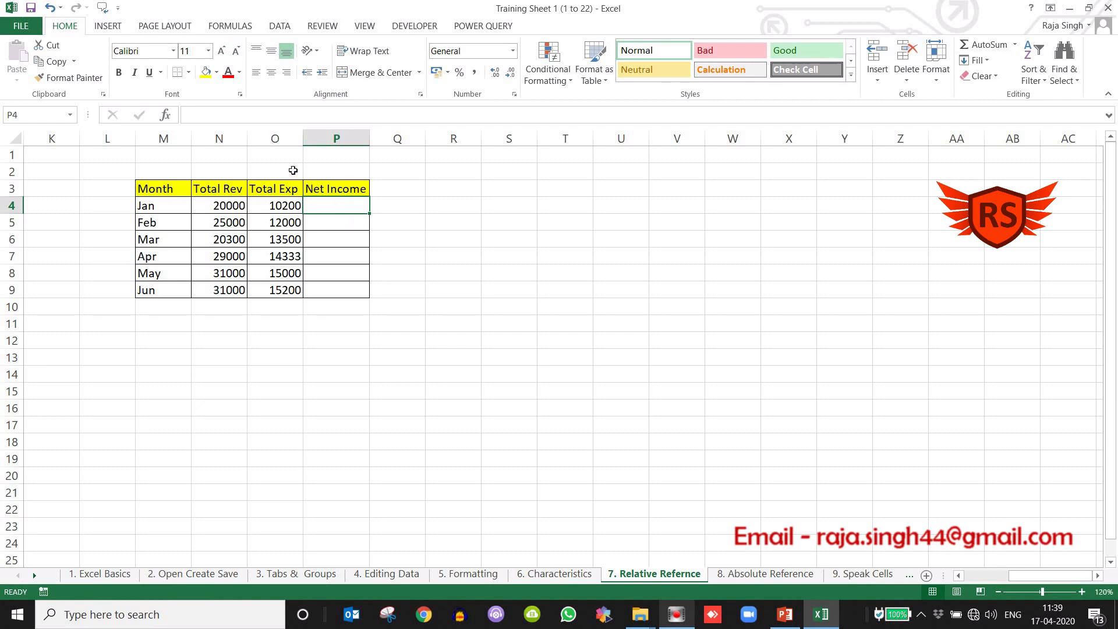
type("=")
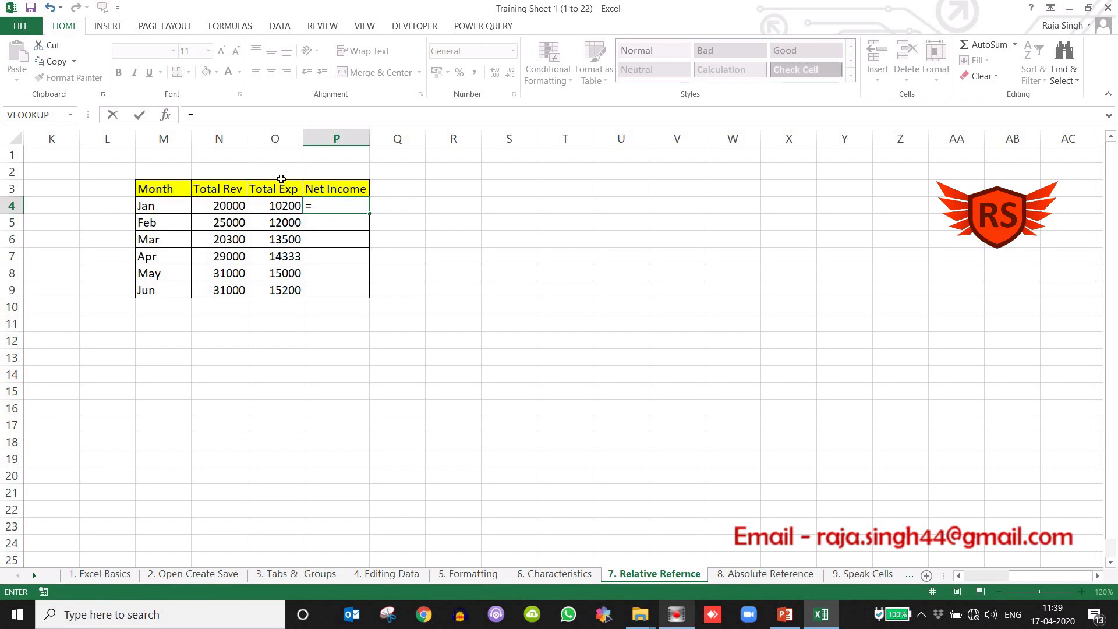
left_click(234, 207)
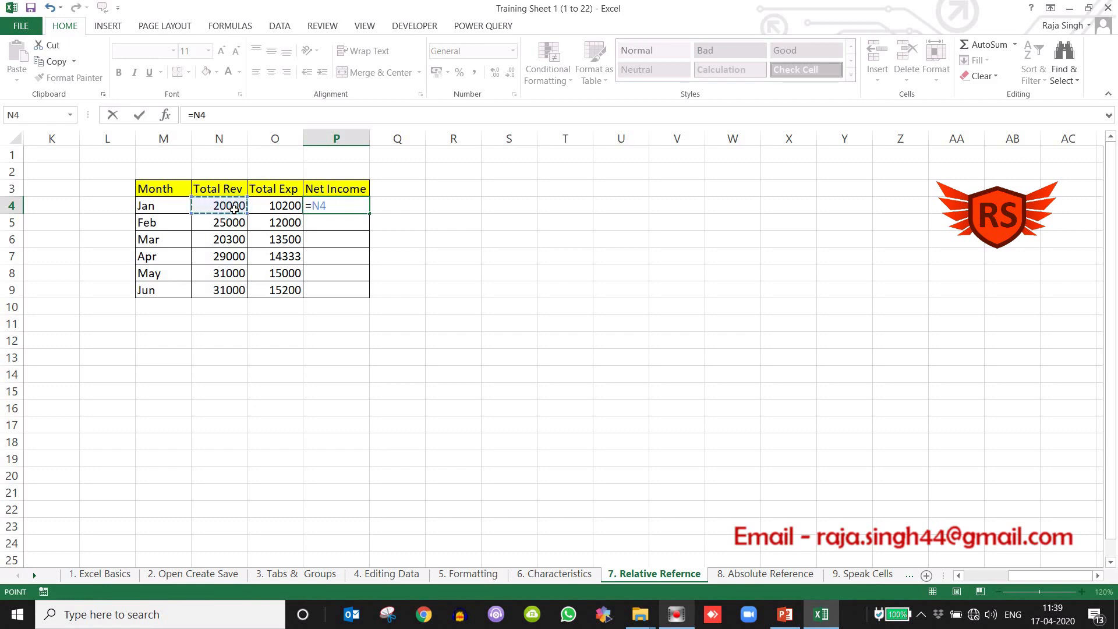
type("-")
left_click(283, 213)
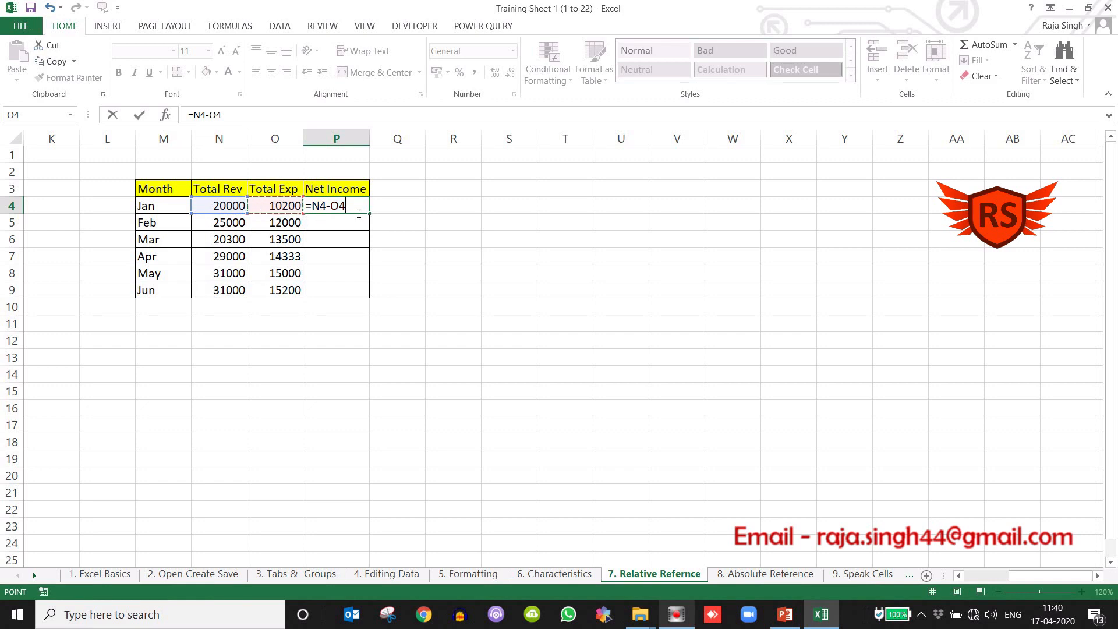
key("Return")
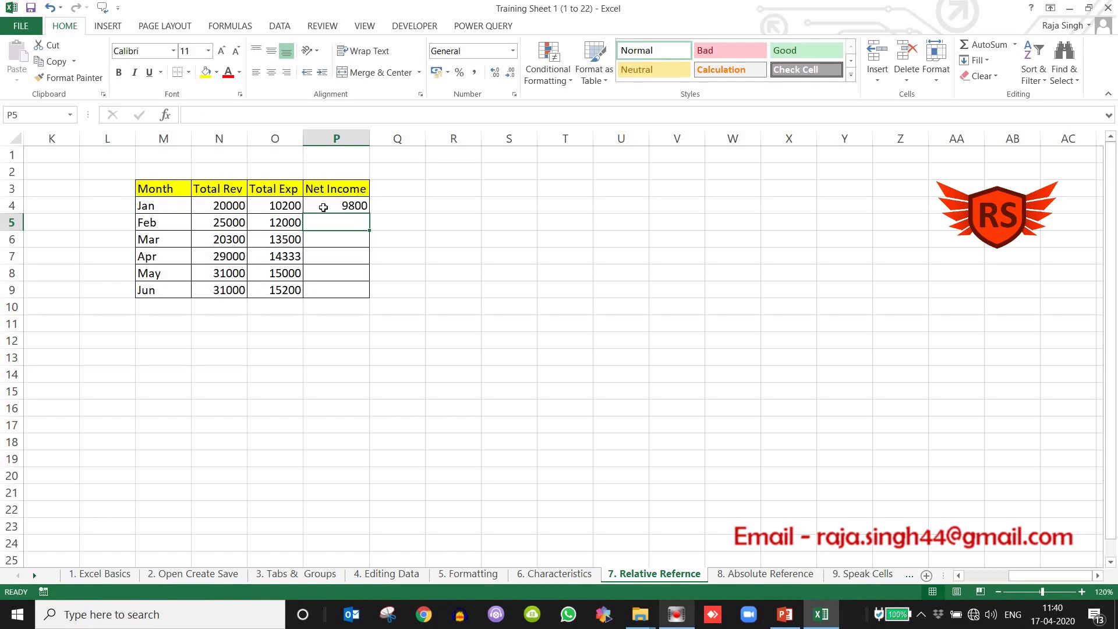
Inspect January's net income formula by showing formulas in the sheet, and return to displaying values
left_click(172, 209)
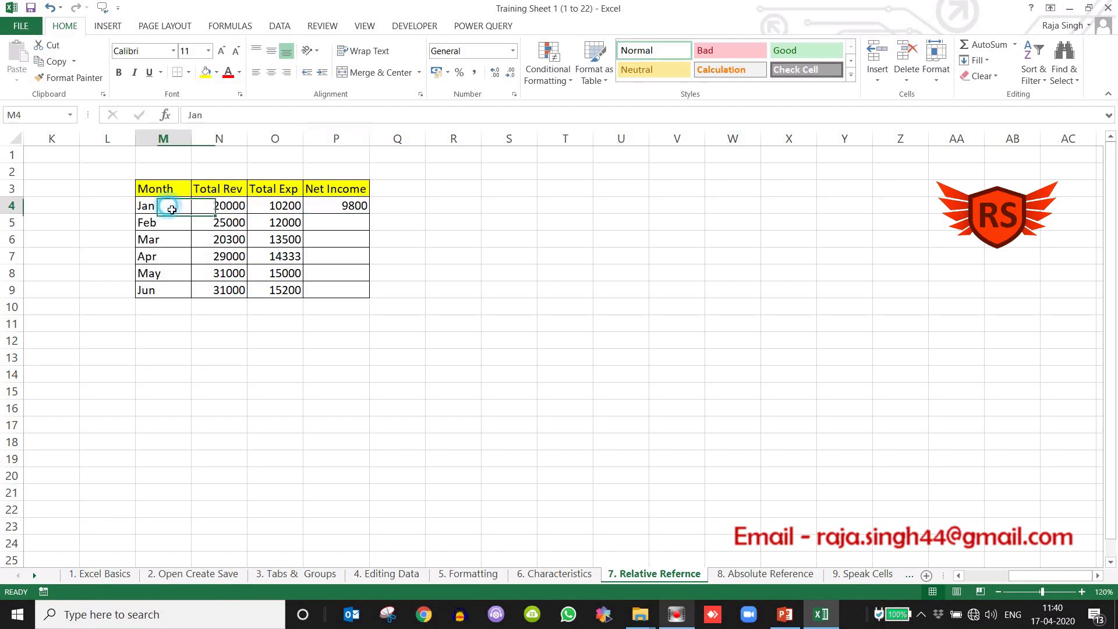
left_click(329, 205)
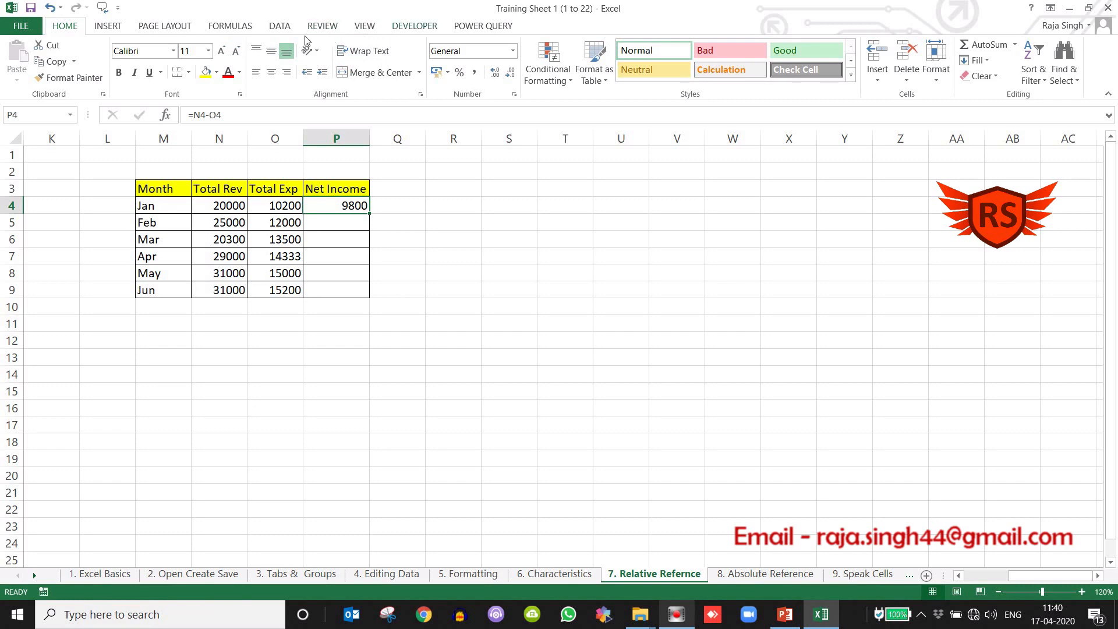
left_click(240, 29)
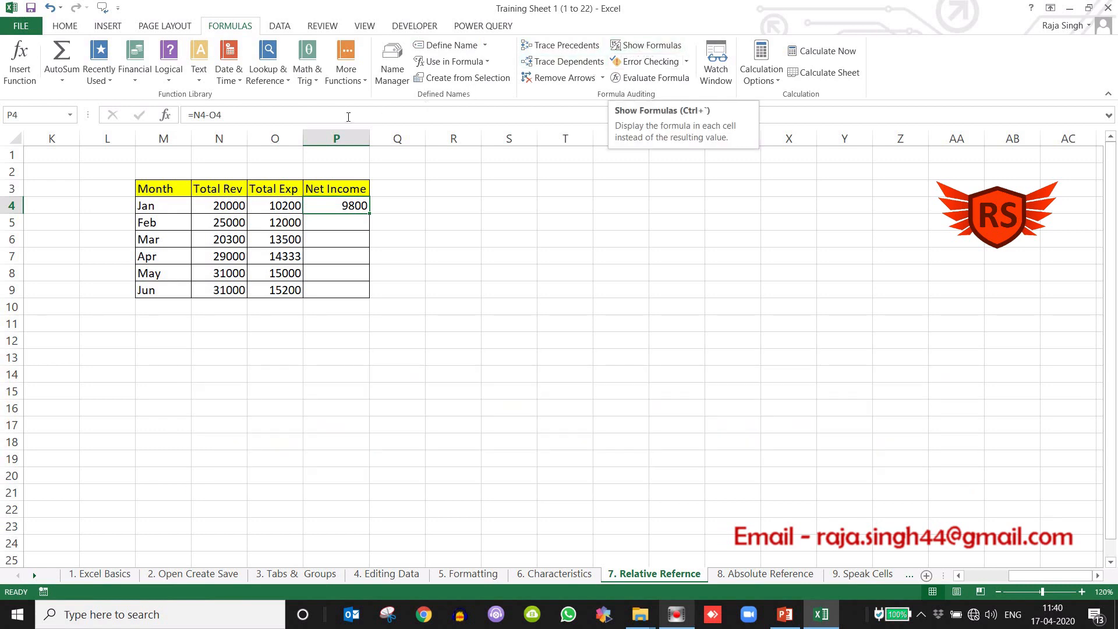
left_click(231, 28)
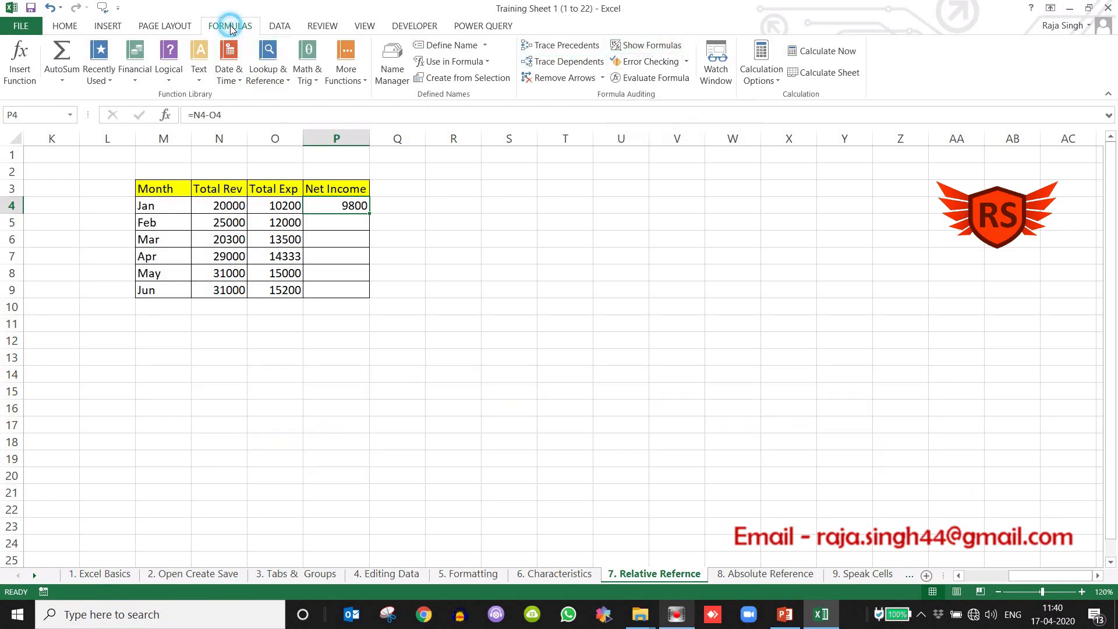
left_click(662, 51)
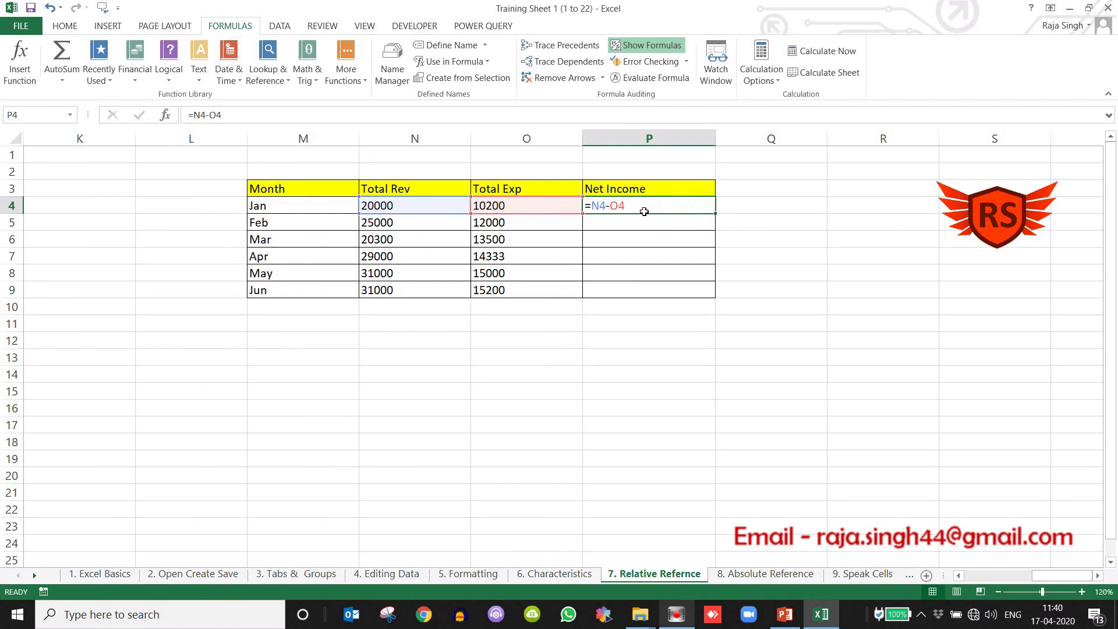
left_click(644, 47)
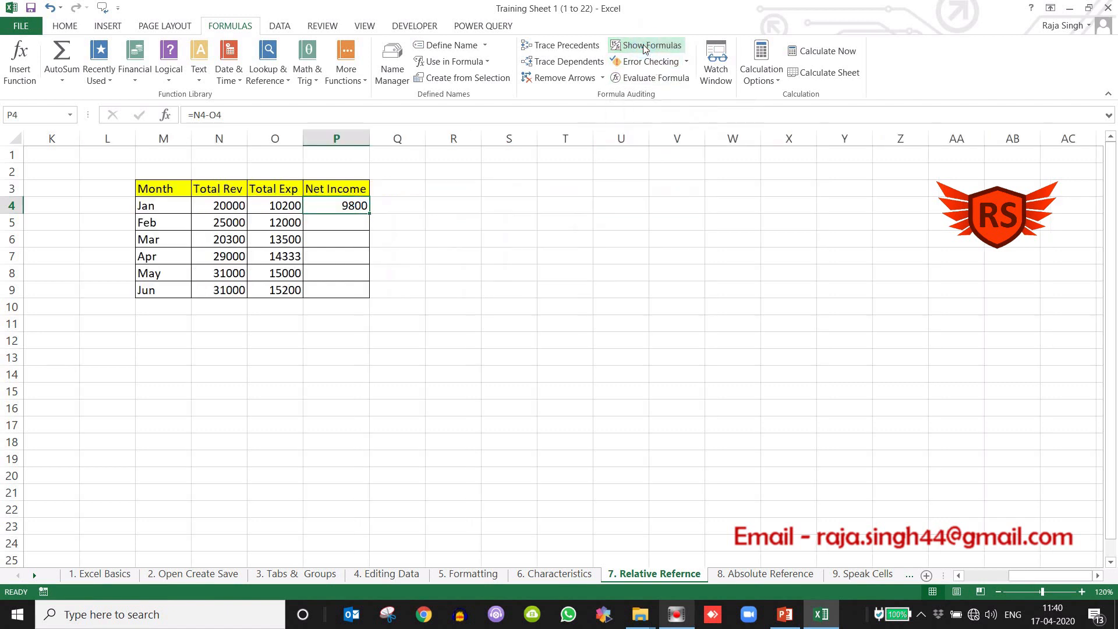
left_click(489, 304)
Fill January's net income formula down through June, covering P4:P9
left_click(349, 208)
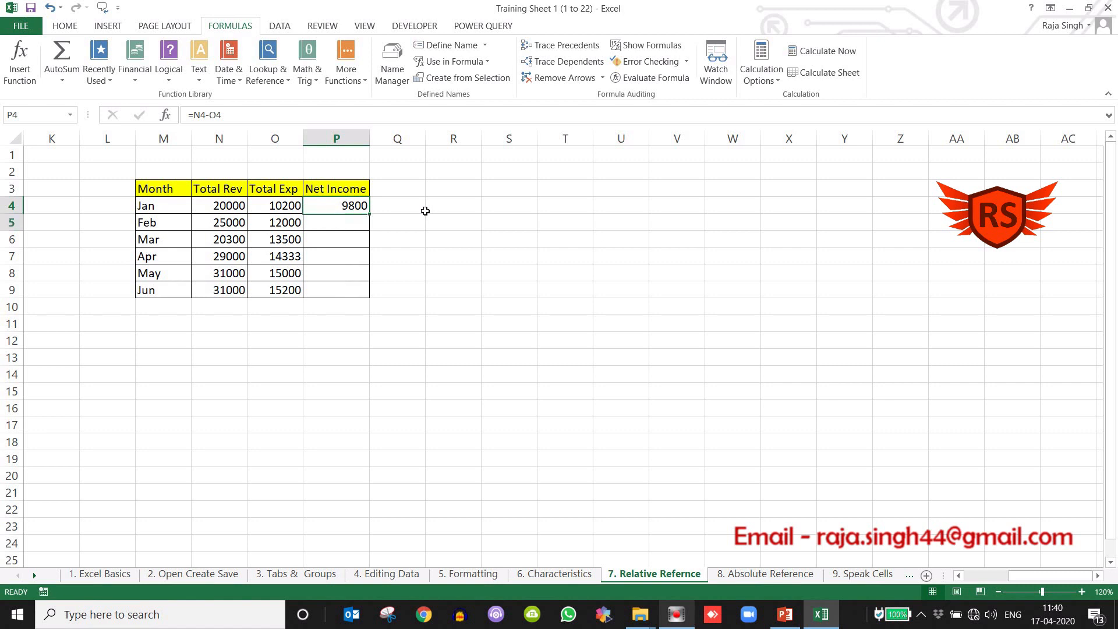
key("shift+Down")
key("shift+Down")
key("shift+Down")
key("shift+Down")
key("shift+Down")
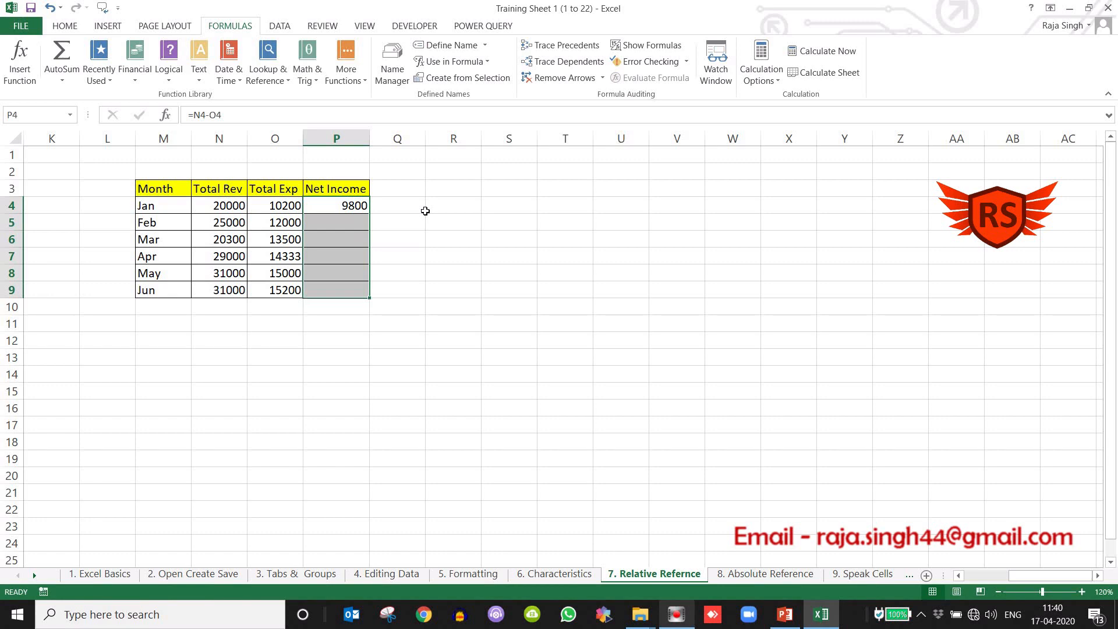
key("ctrl+d")
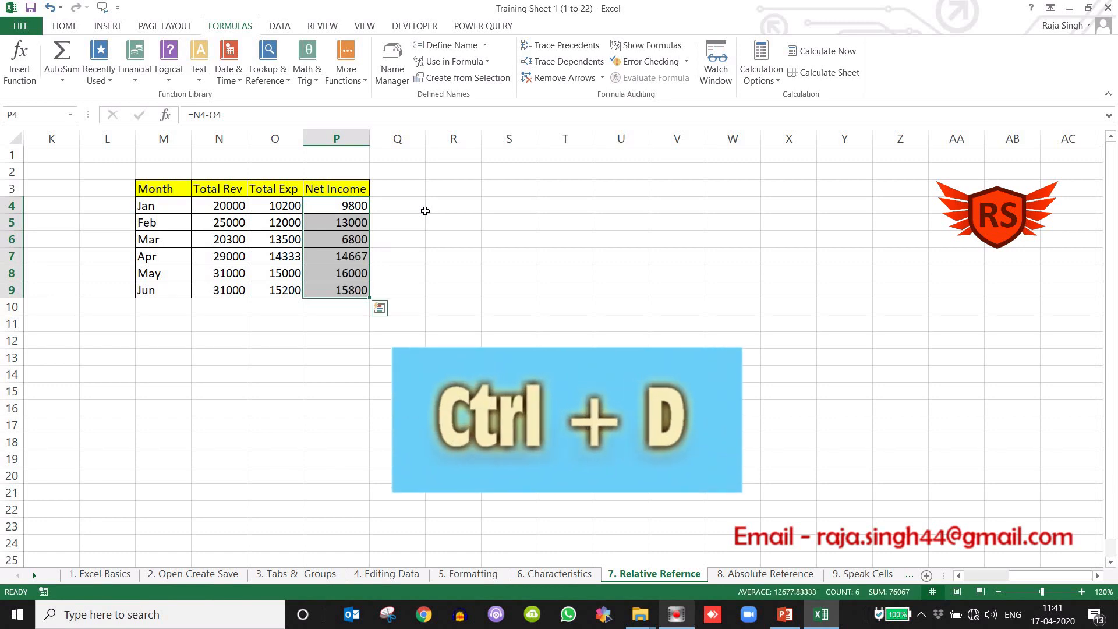
Recheck January's net income cell and display the sheet's formulas instead of their values
left_click(416, 240)
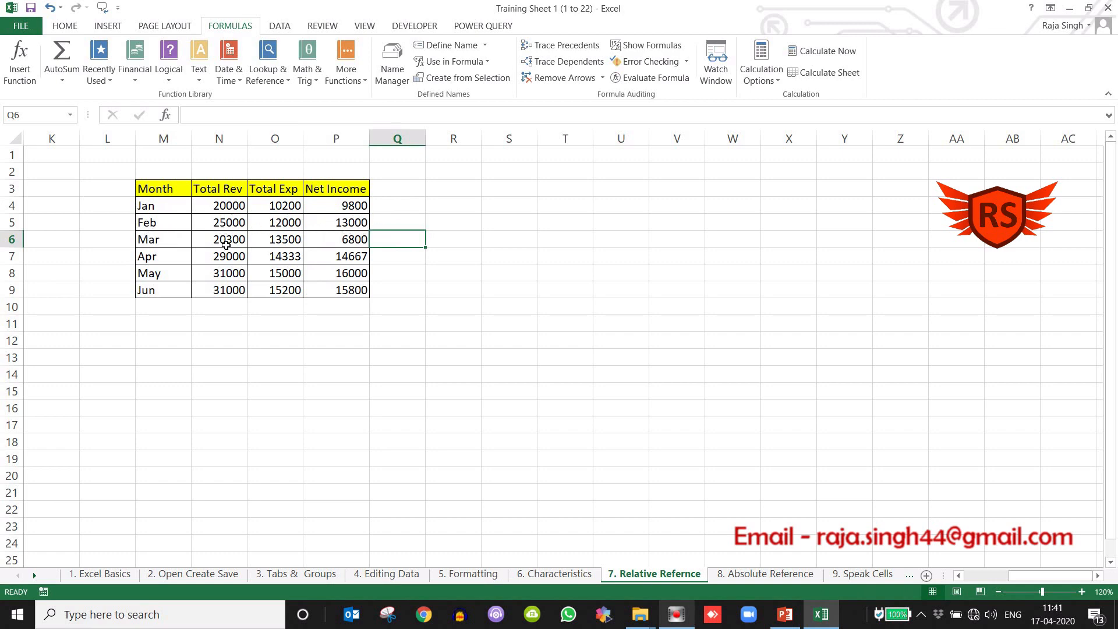
left_click(349, 210)
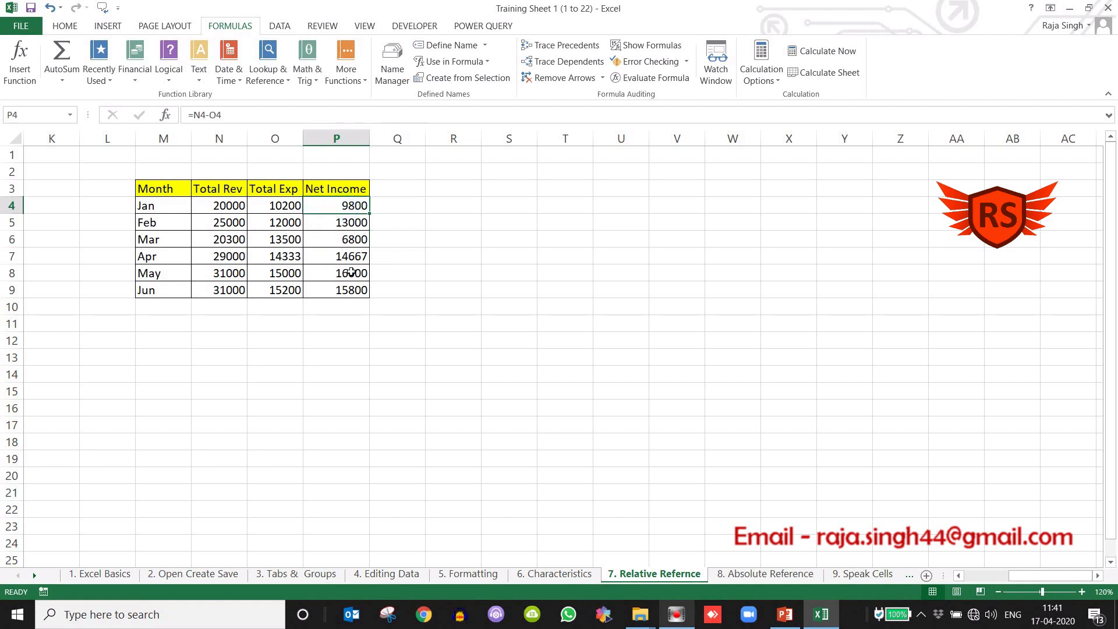
left_click(405, 260)
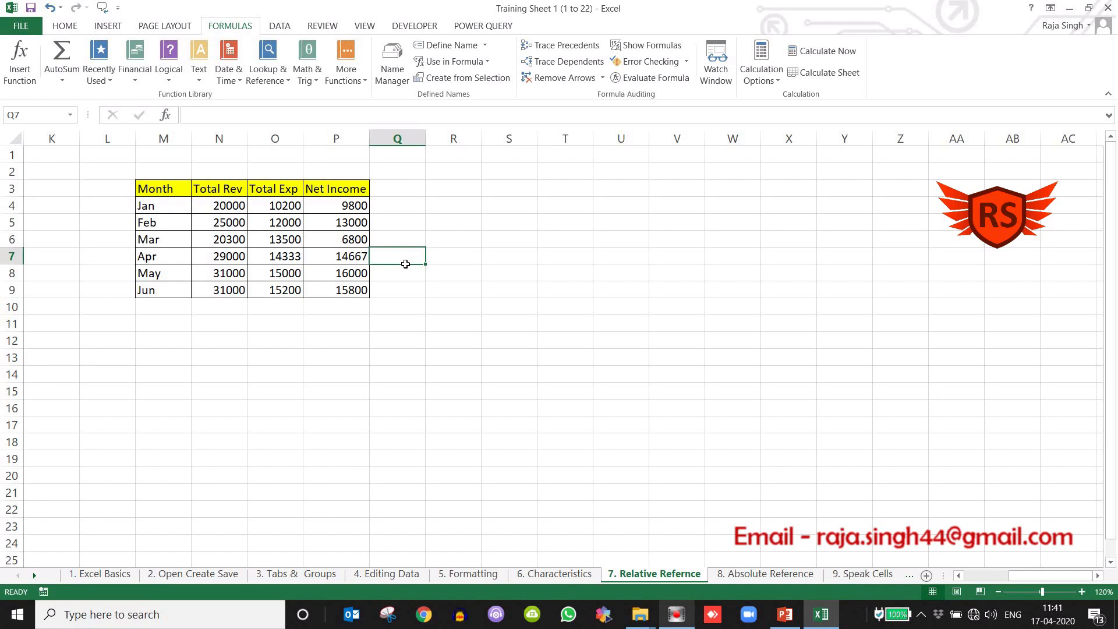
left_click(238, 26)
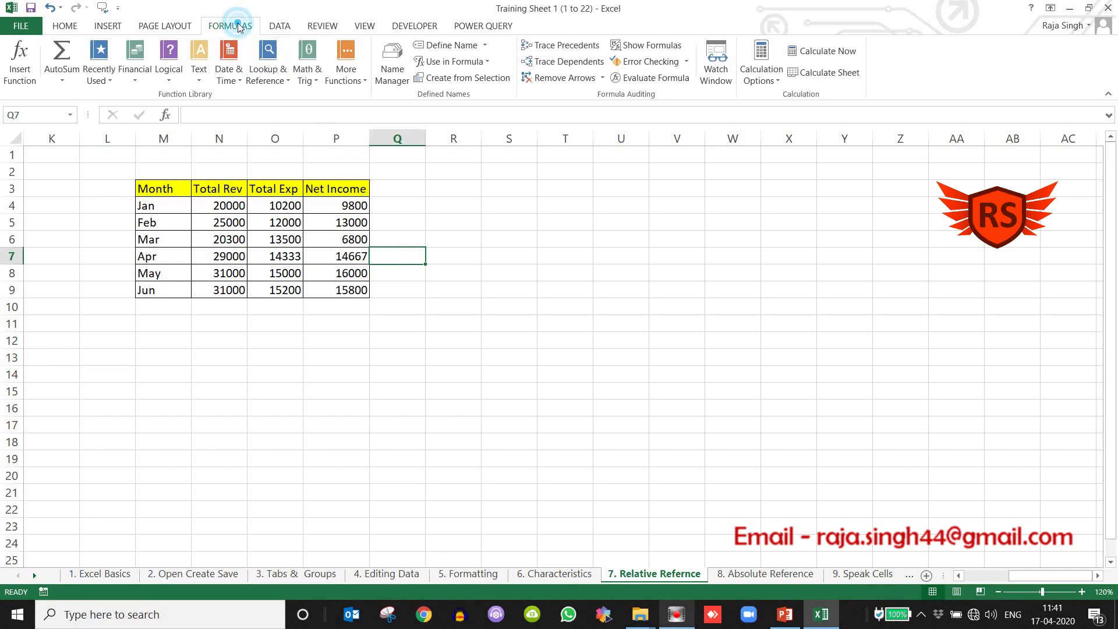
left_click(647, 50)
left_click(687, 343)
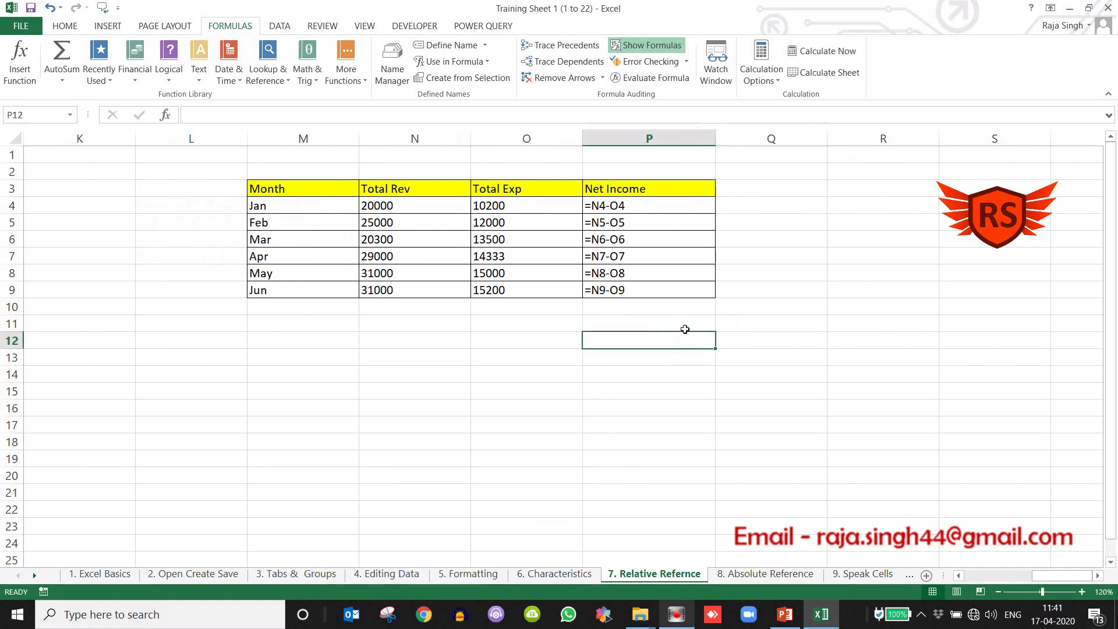
Examine the Net Income formulas from January to June to compare which revenue and expense cells each row references
double_click(659, 240)
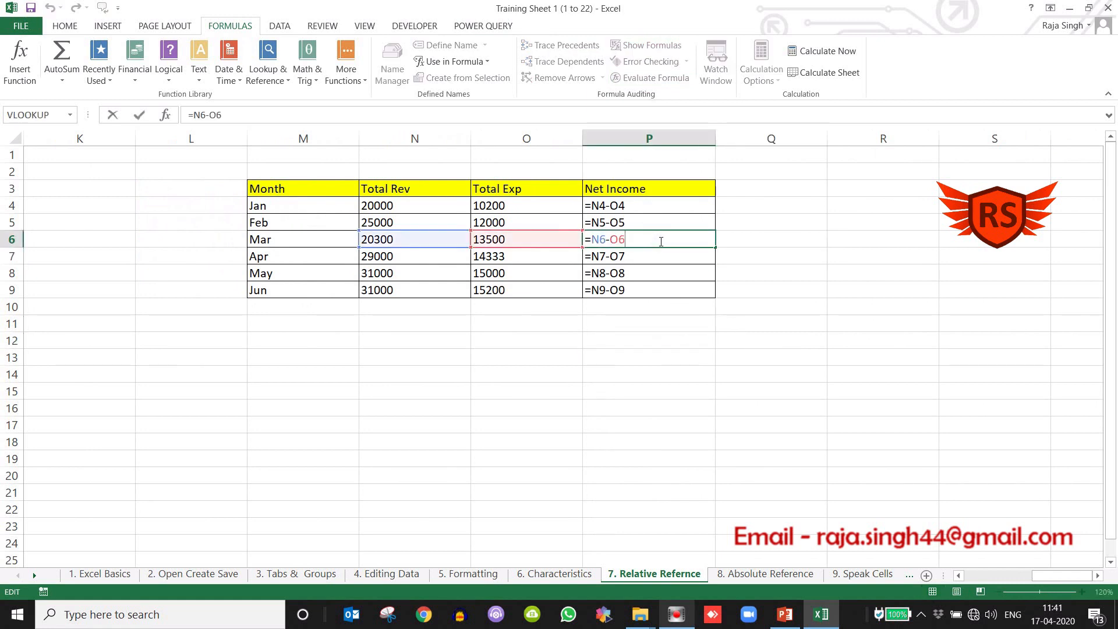
left_click(641, 210)
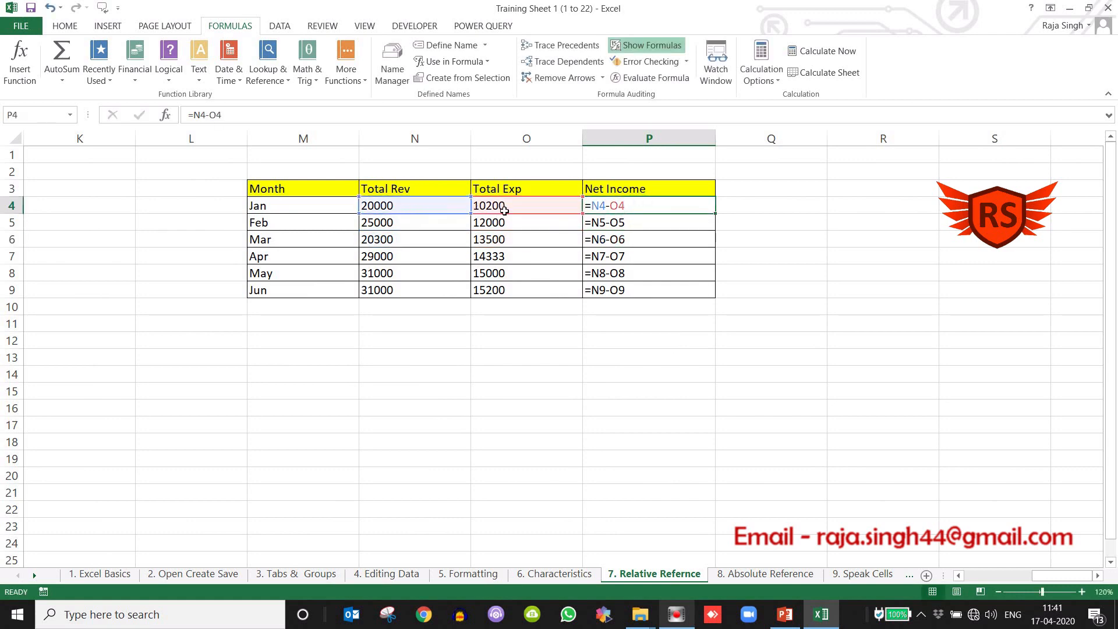
left_click(627, 224)
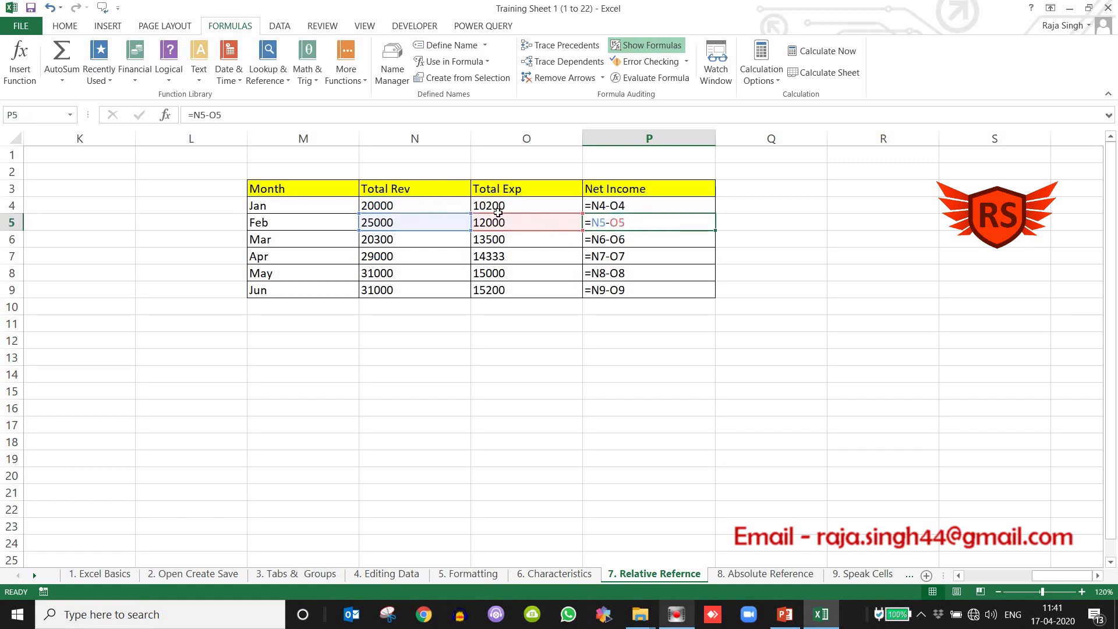
left_click(641, 243)
left_click(641, 259)
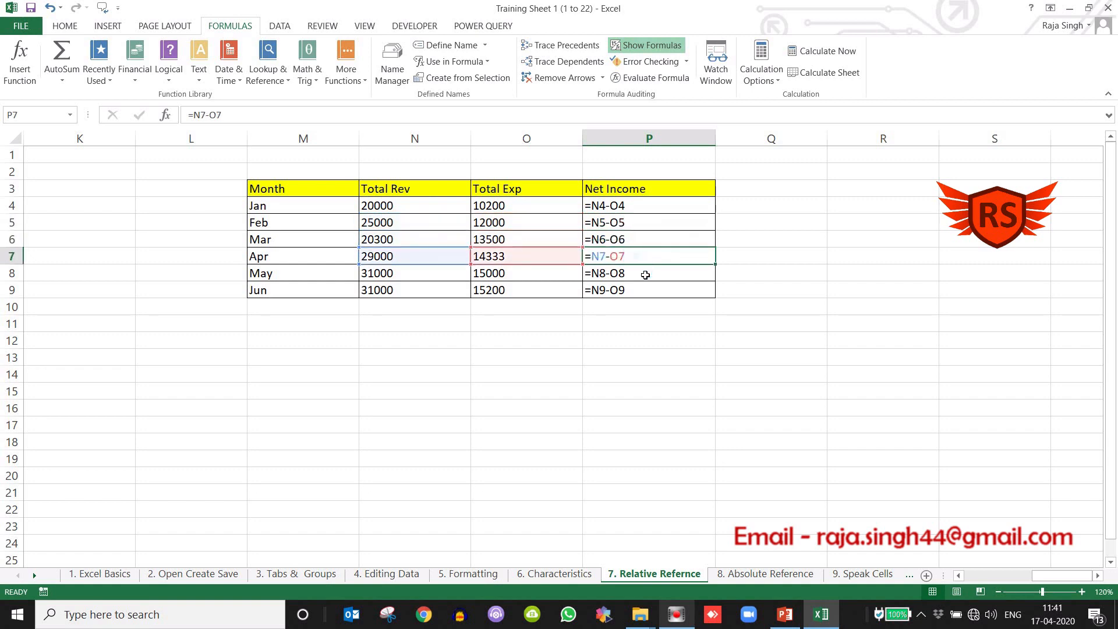
left_click(644, 275)
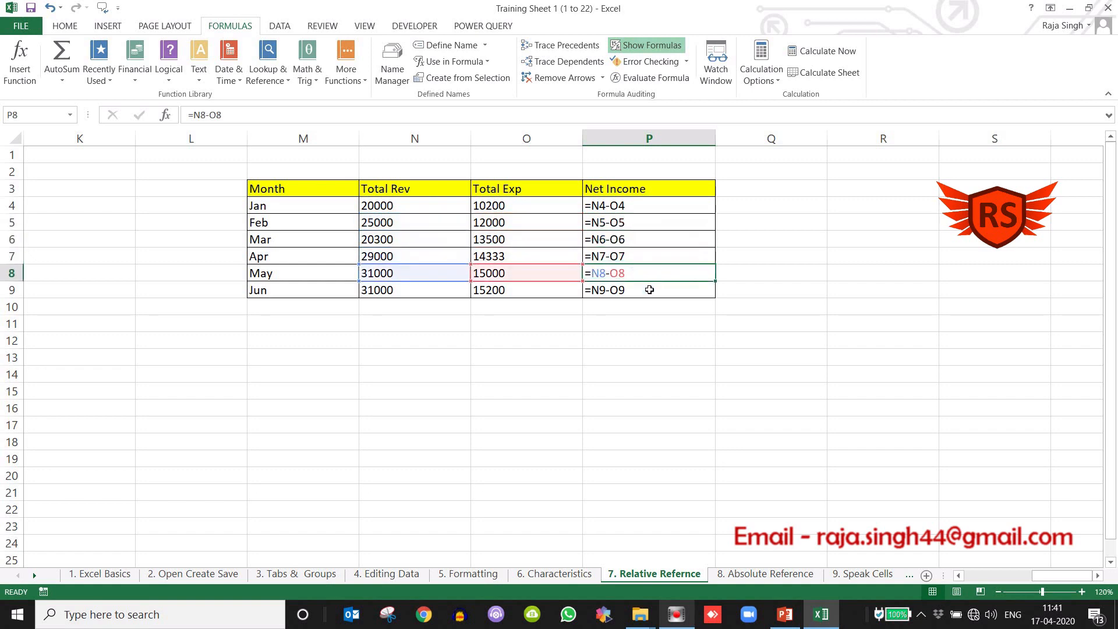
left_click(649, 289)
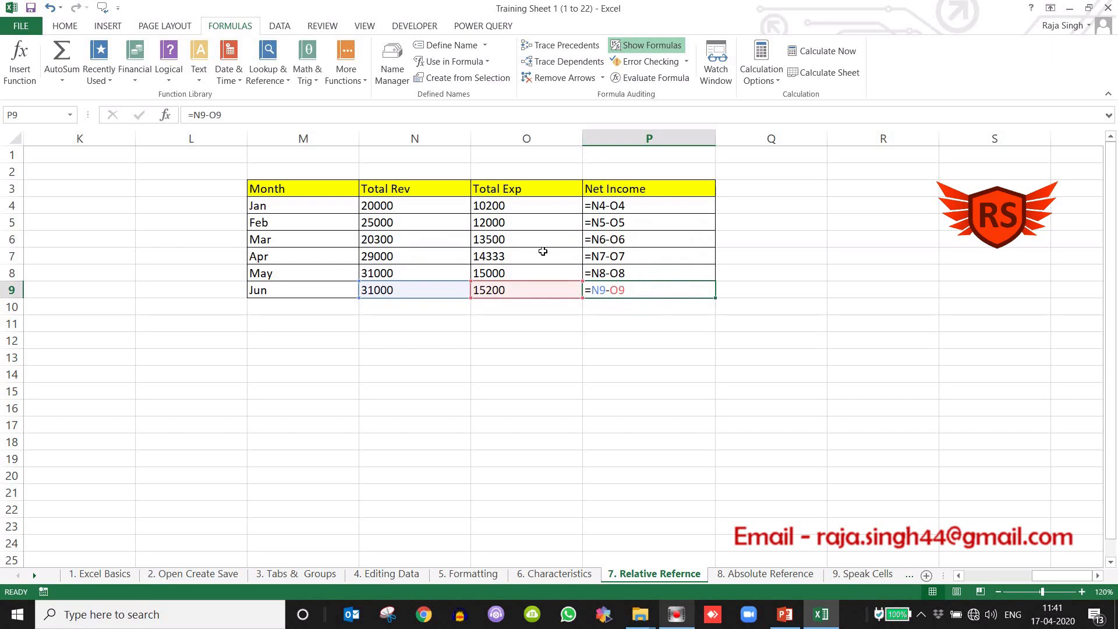
left_click(637, 209)
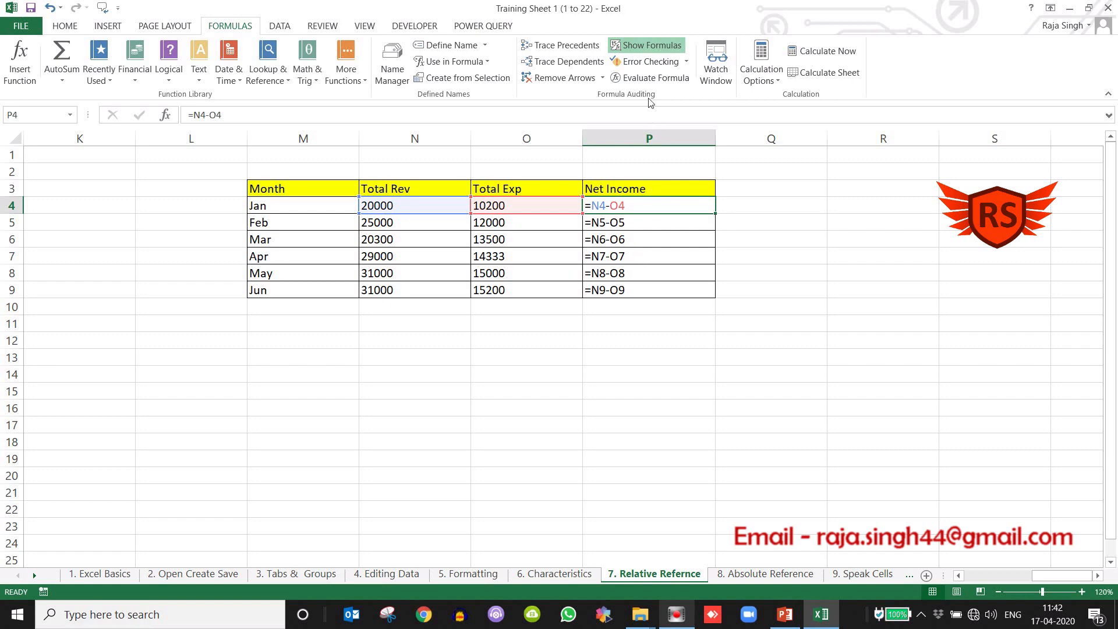
Return the net income sheet to displaying values, and switch to the 8. Absolute Reference sheet
left_click(652, 45)
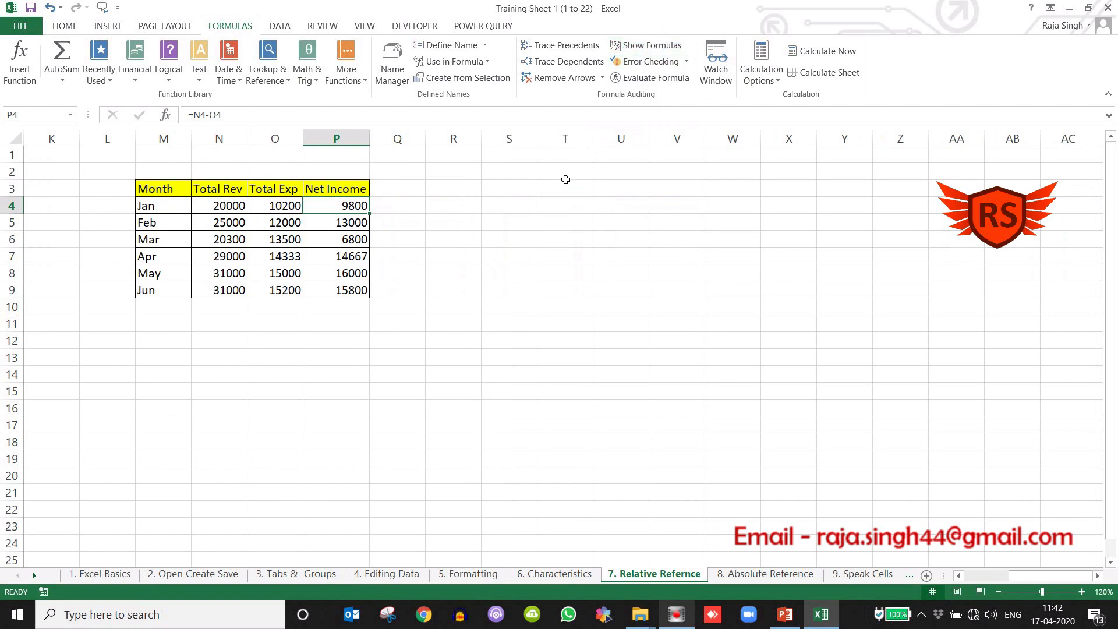
left_click(459, 239)
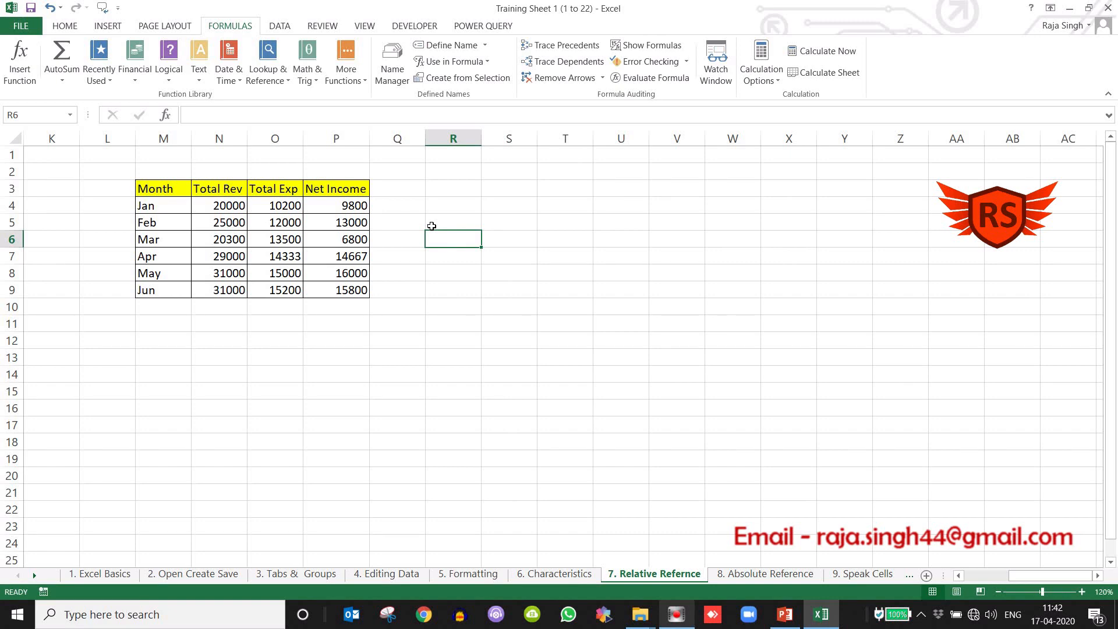
left_click(751, 576)
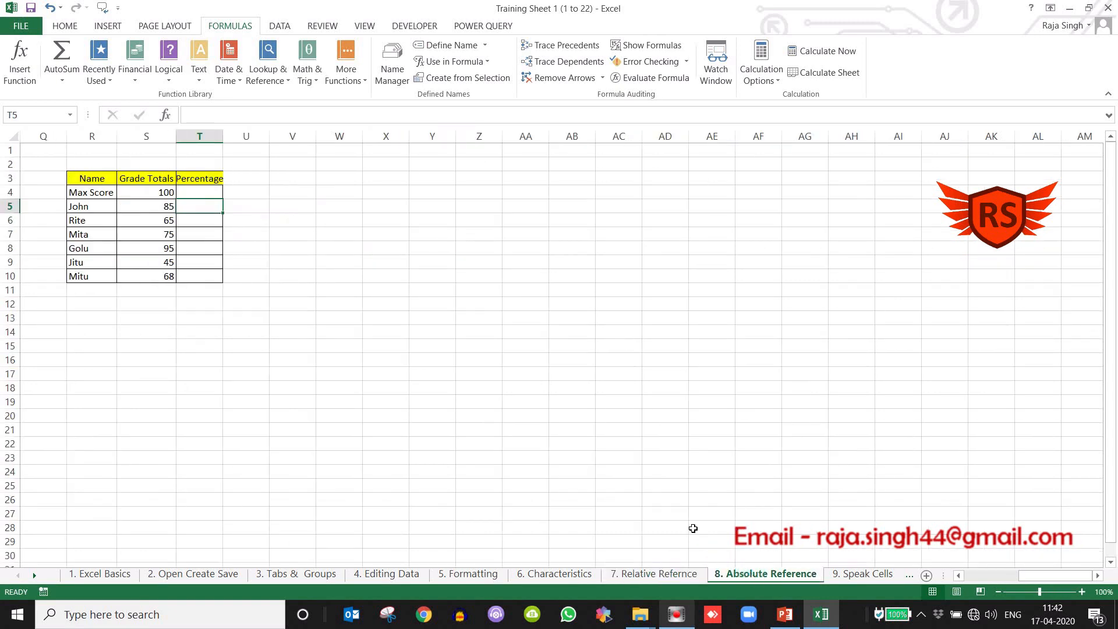
left_click(519, 360)
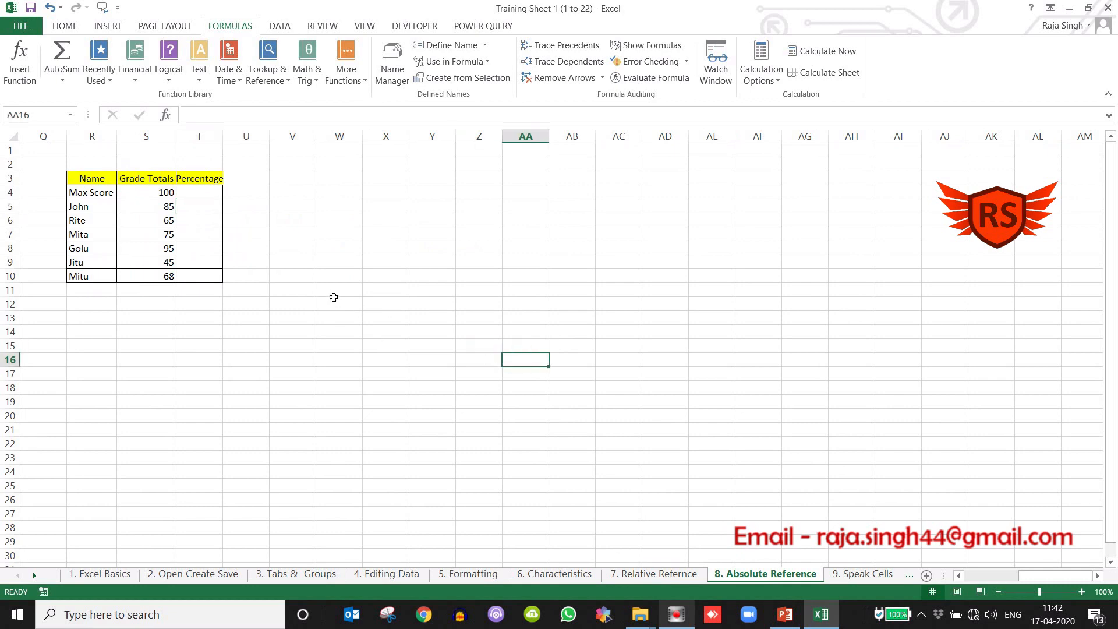
Autofit the Percentage column to its header and enlarge the sheet's zoom to 140%
double_click(230, 141)
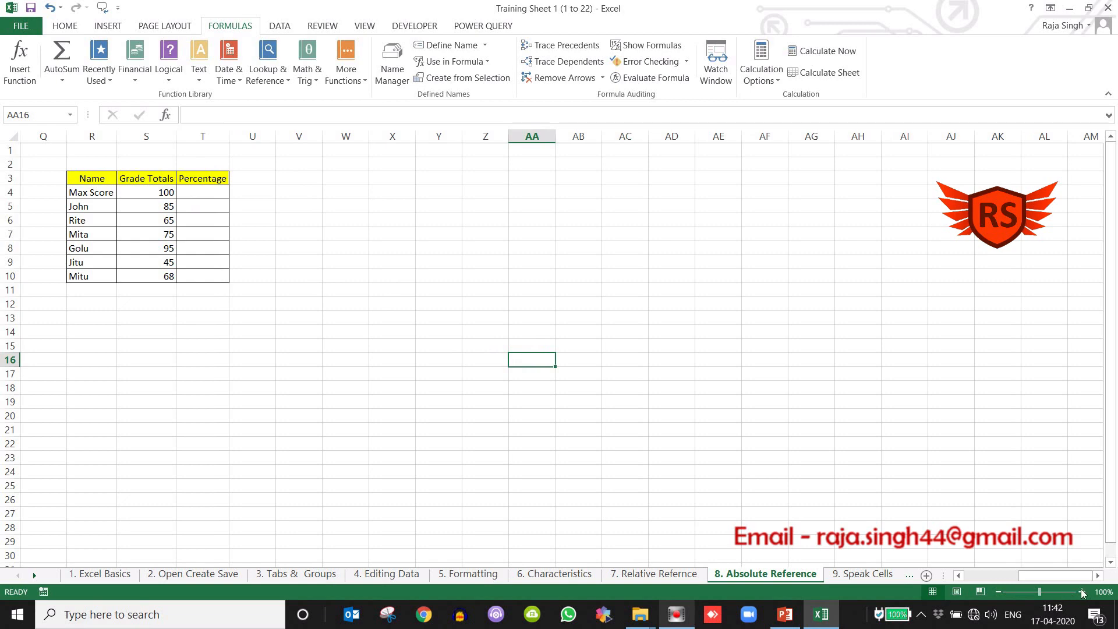
left_click(1081, 592)
left_click(1081, 592)
left_click(1081, 591)
left_click(1081, 592)
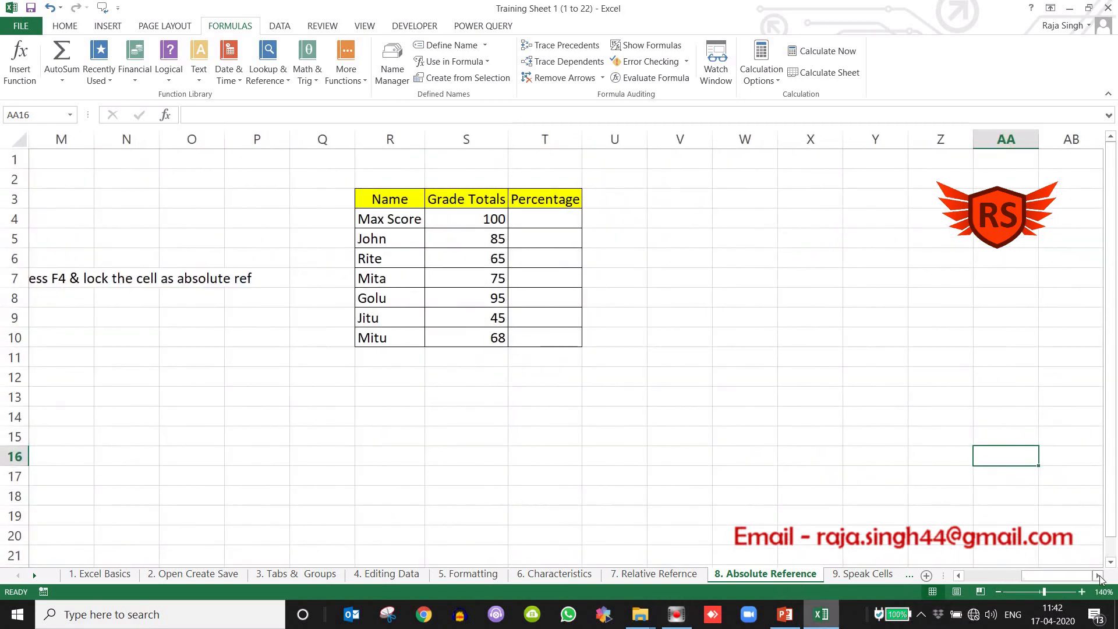
left_click(1098, 576)
left_click(1097, 575)
left_click(1097, 575)
left_click(1097, 575)
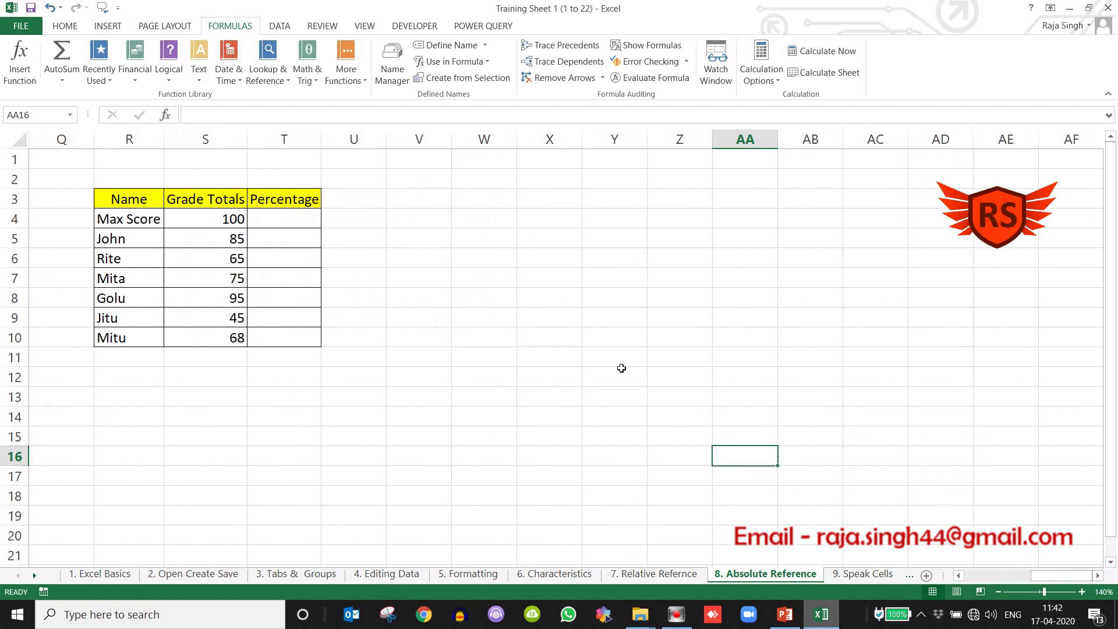
left_click(616, 358)
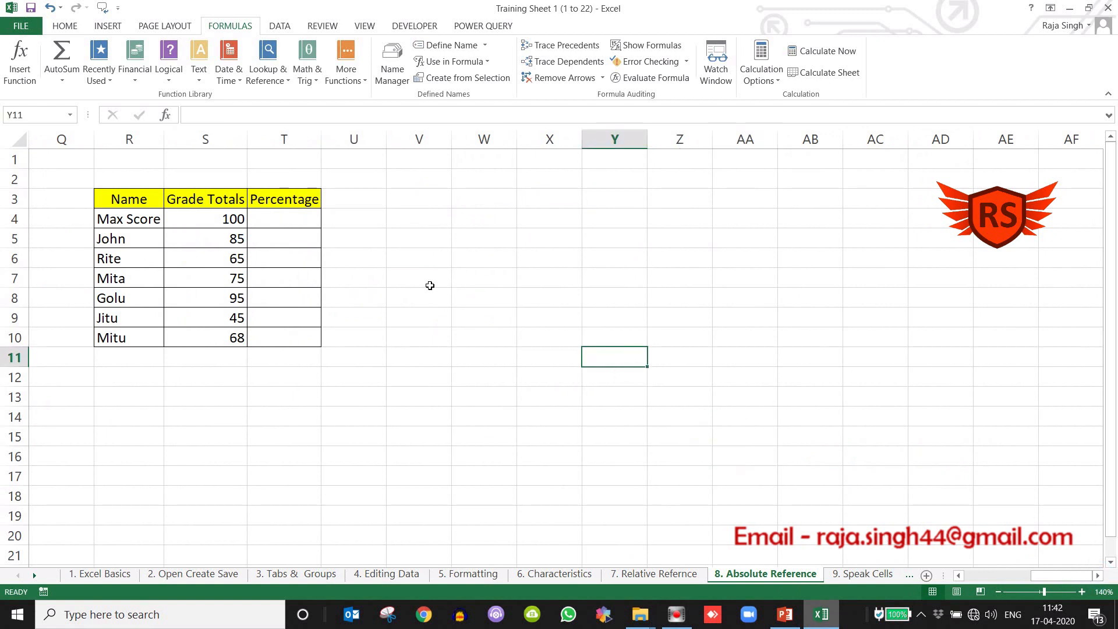
left_click(135, 207)
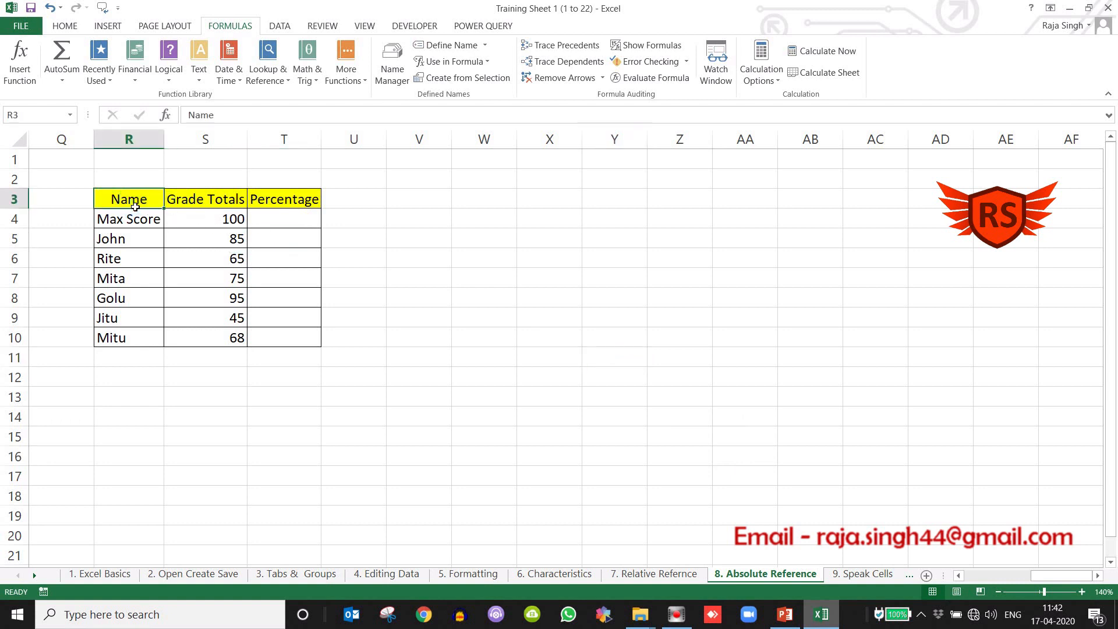
left_click_drag(135, 208, 158, 334)
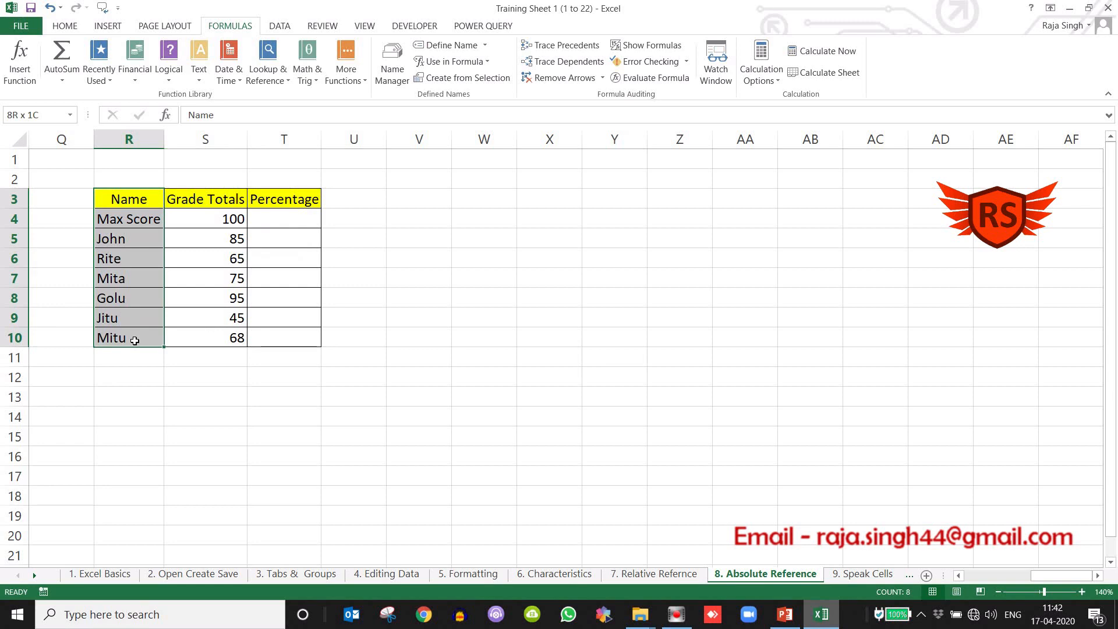
left_click(160, 342)
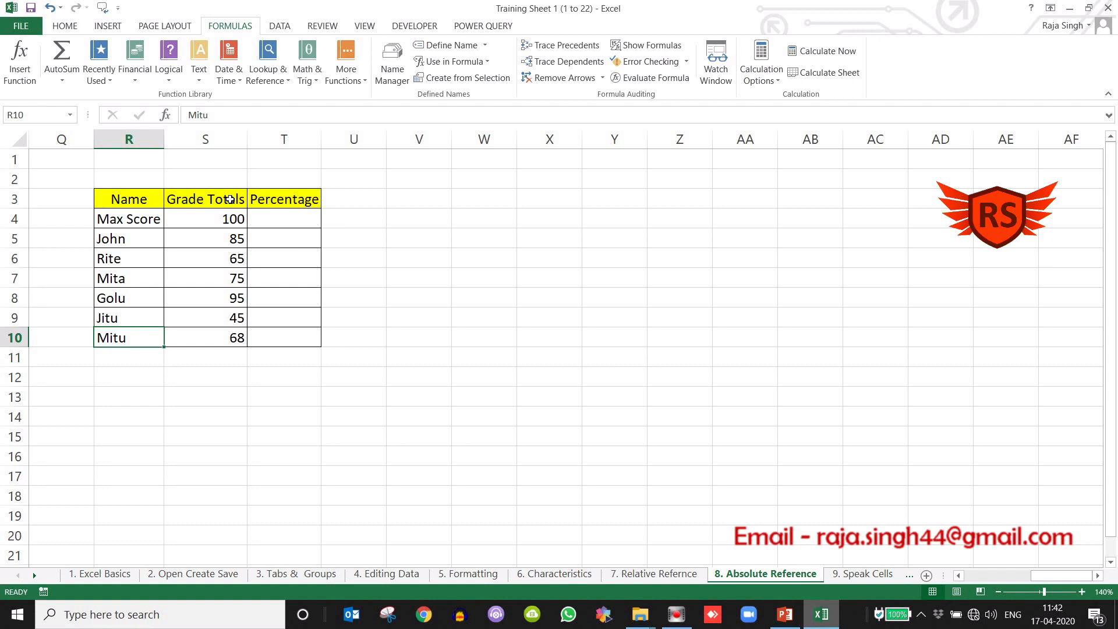
Calculate the first student's percentage in T5 by dividing the grade total by the max score, =S5/S4
left_click(283, 221)
left_click(295, 239)
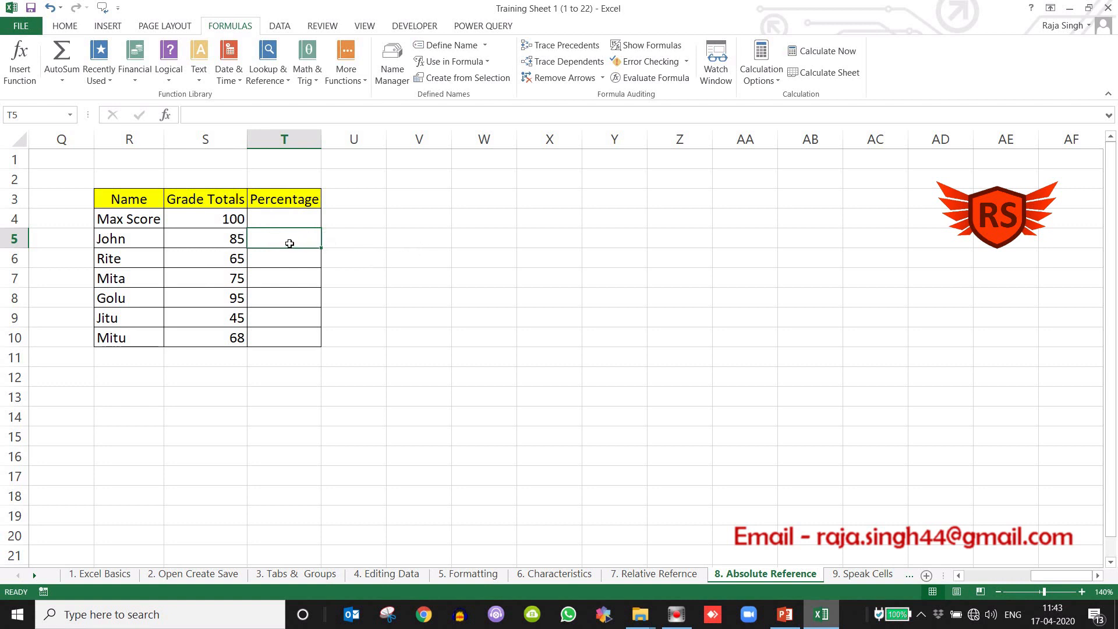
type("=")
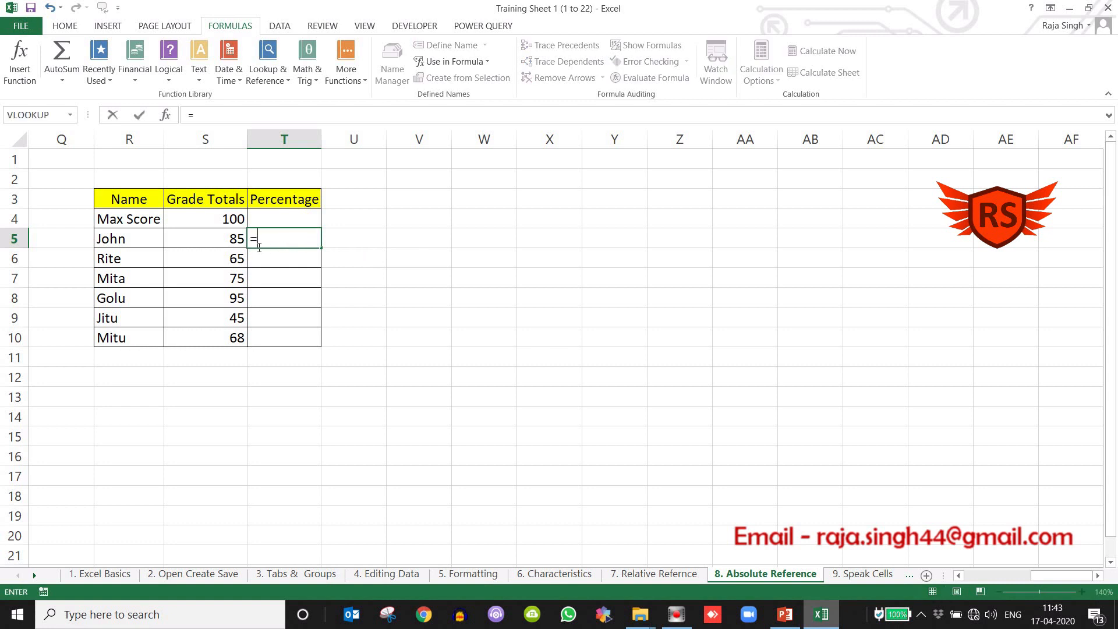
left_click(226, 243)
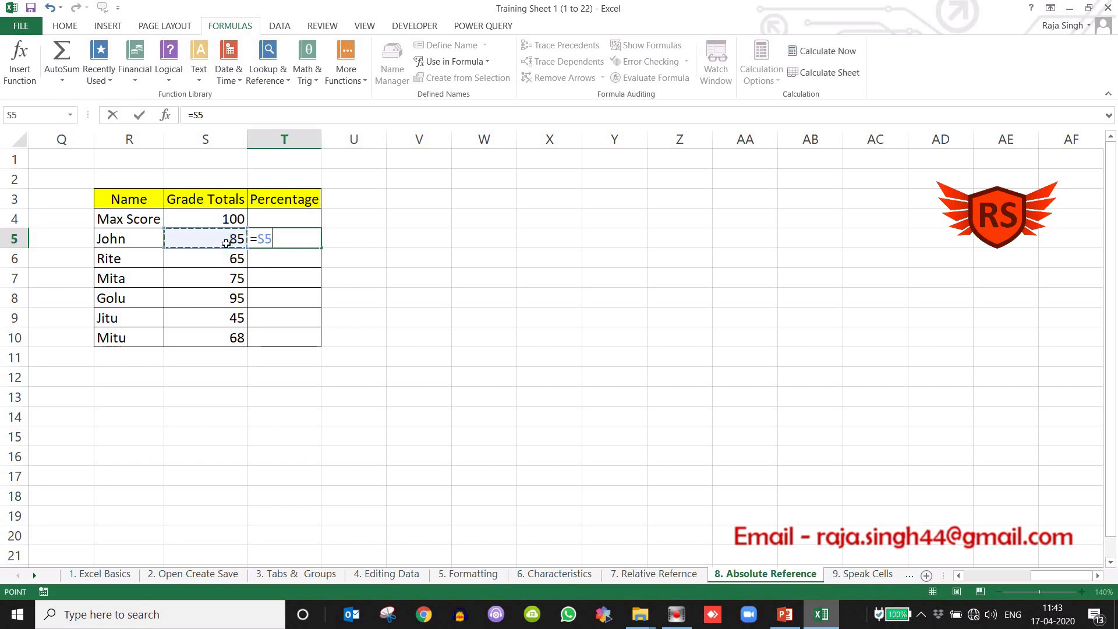
type("/")
left_click(226, 220)
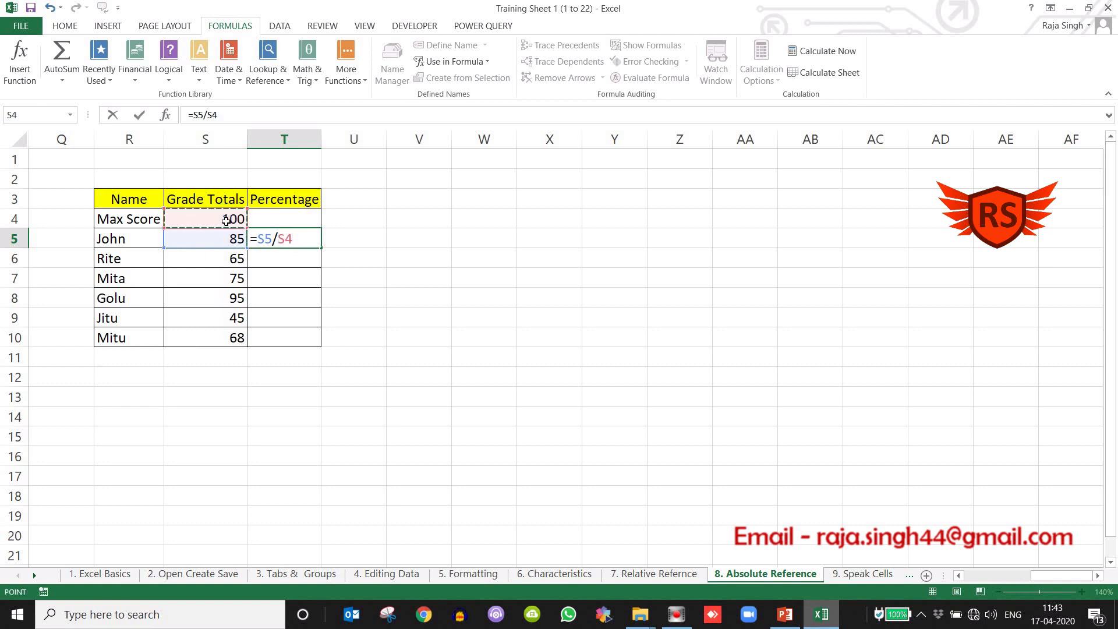
key("Return")
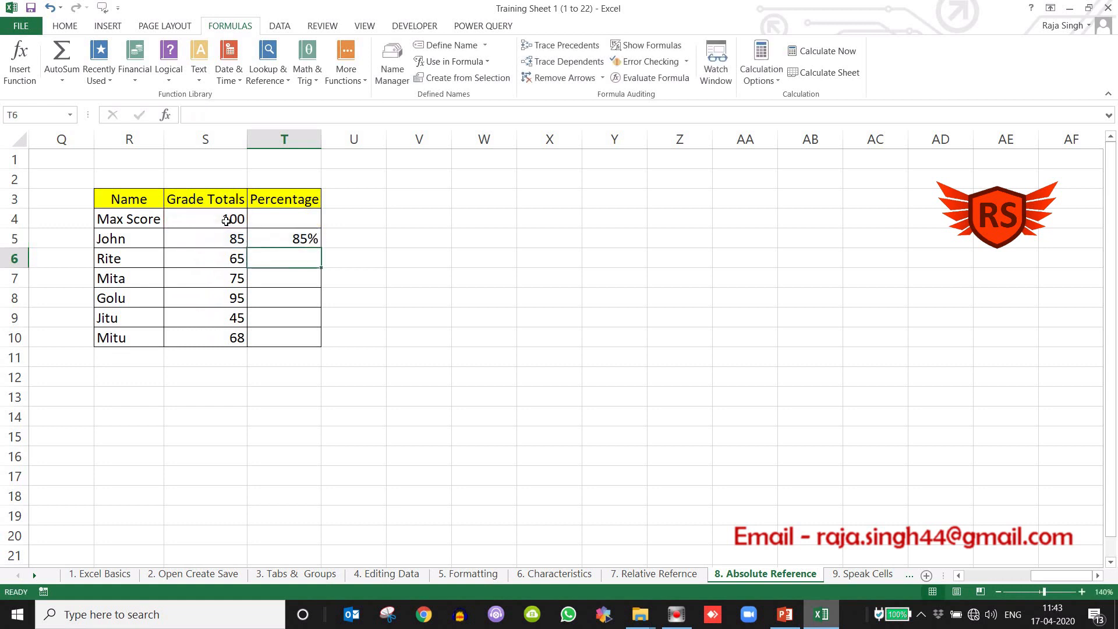
Inspect the percentage formula in T5 by showing the sheet's formulas, and return to displaying values
left_click(303, 242)
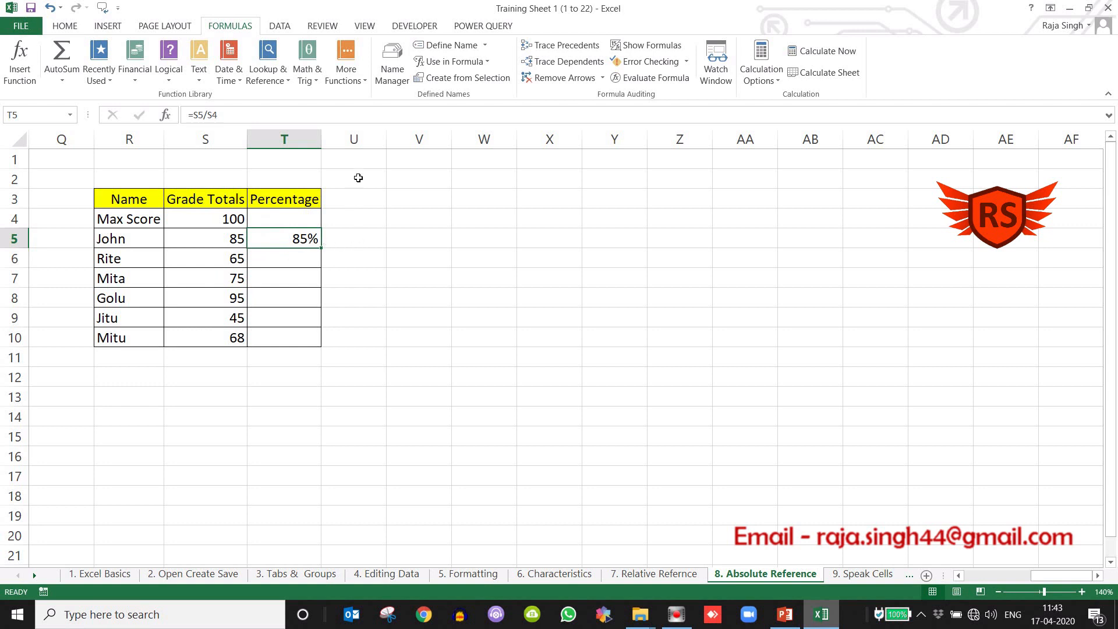
left_click(69, 27)
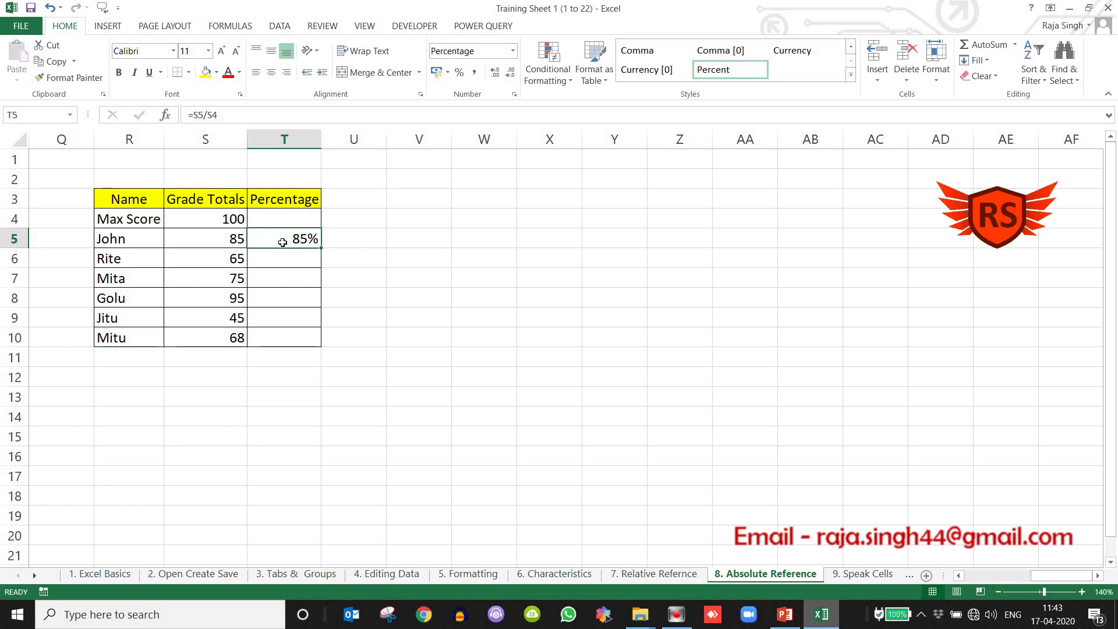
left_click(231, 26)
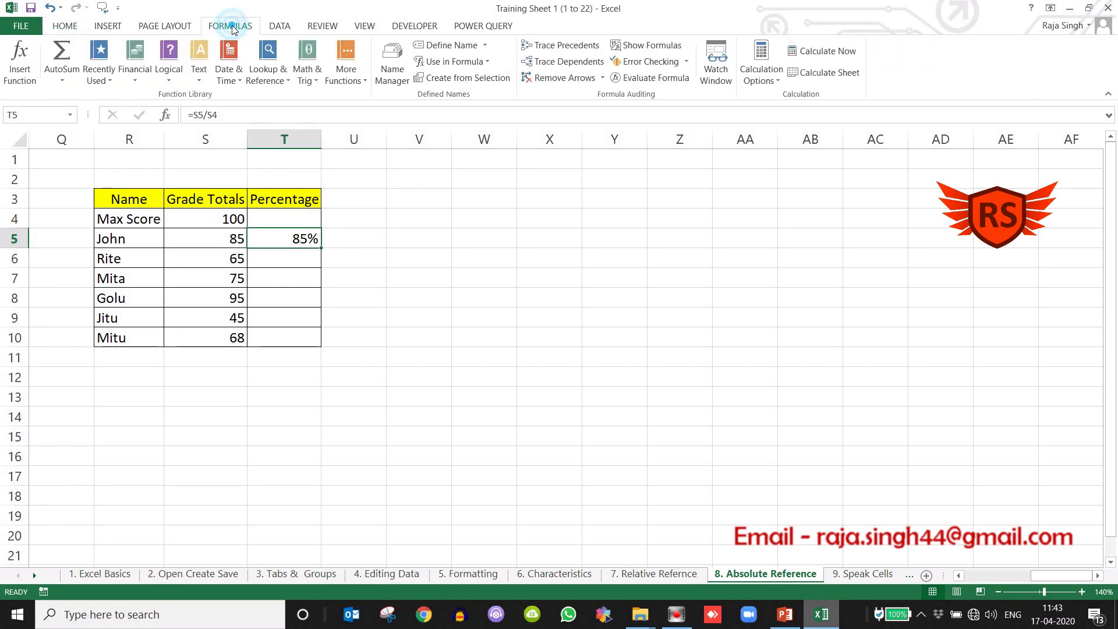
left_click(655, 47)
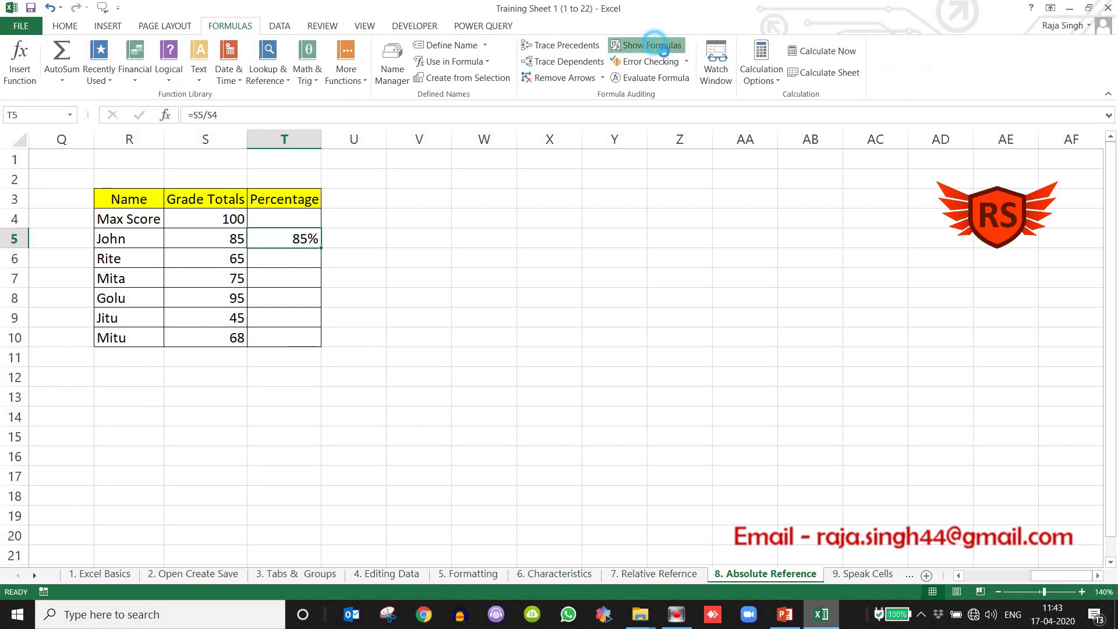
left_click(689, 312)
left_click(531, 244)
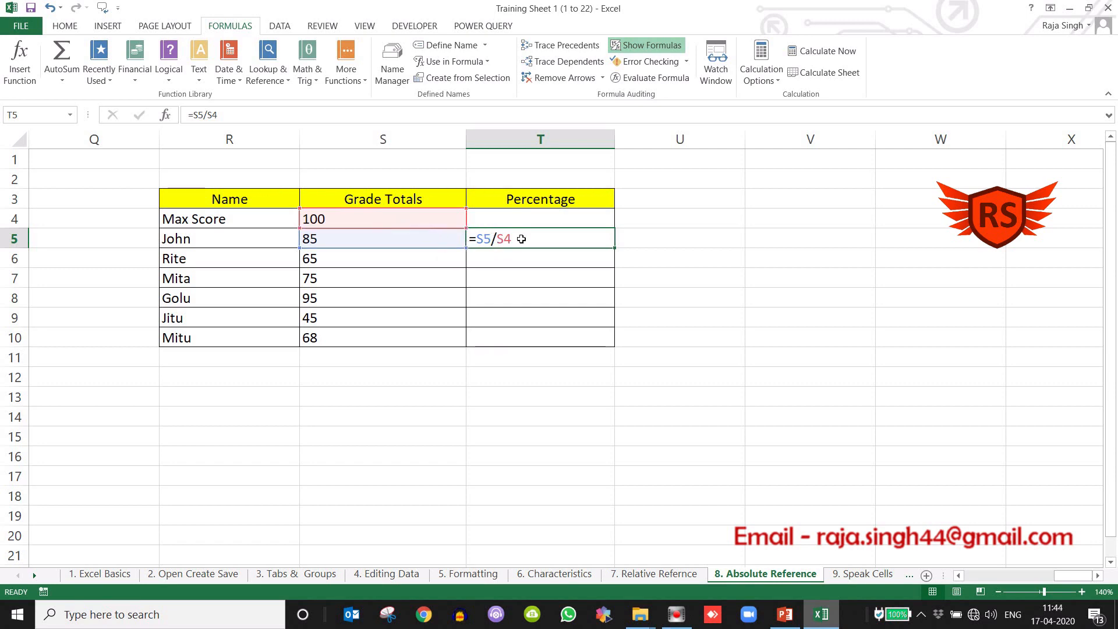
left_click(655, 48)
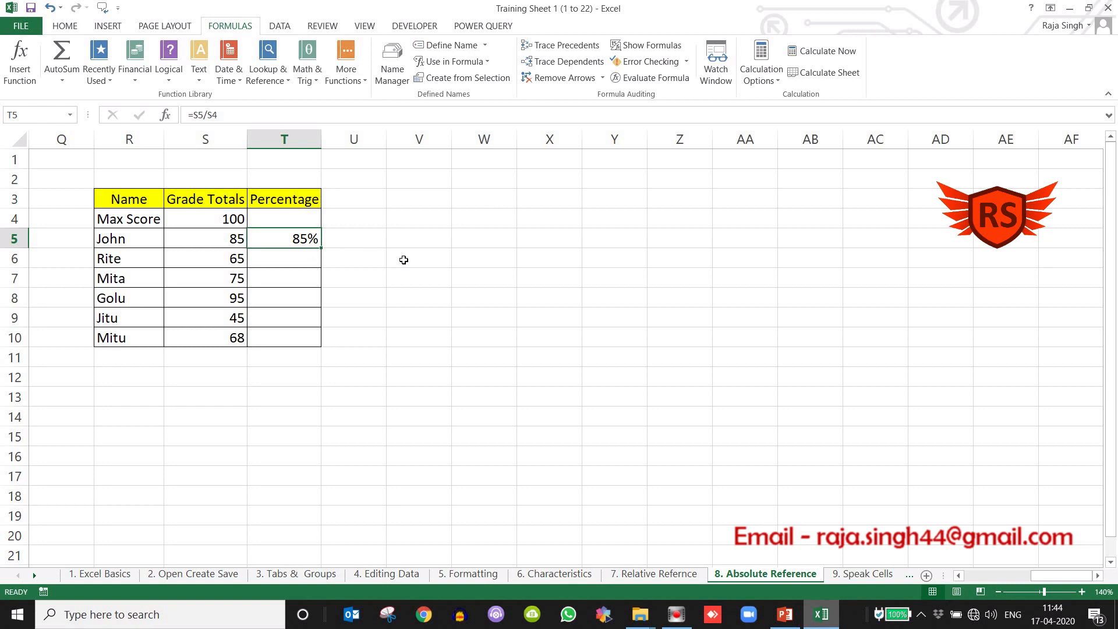
Fill the percentage formula from T5 down through the last student, covering T5:T10
left_click(284, 243)
key("shift+Down")
key("shift+Down")
key("shift+Down")
key("shift+Down")
key("shift+Down")
key("shift+Down")
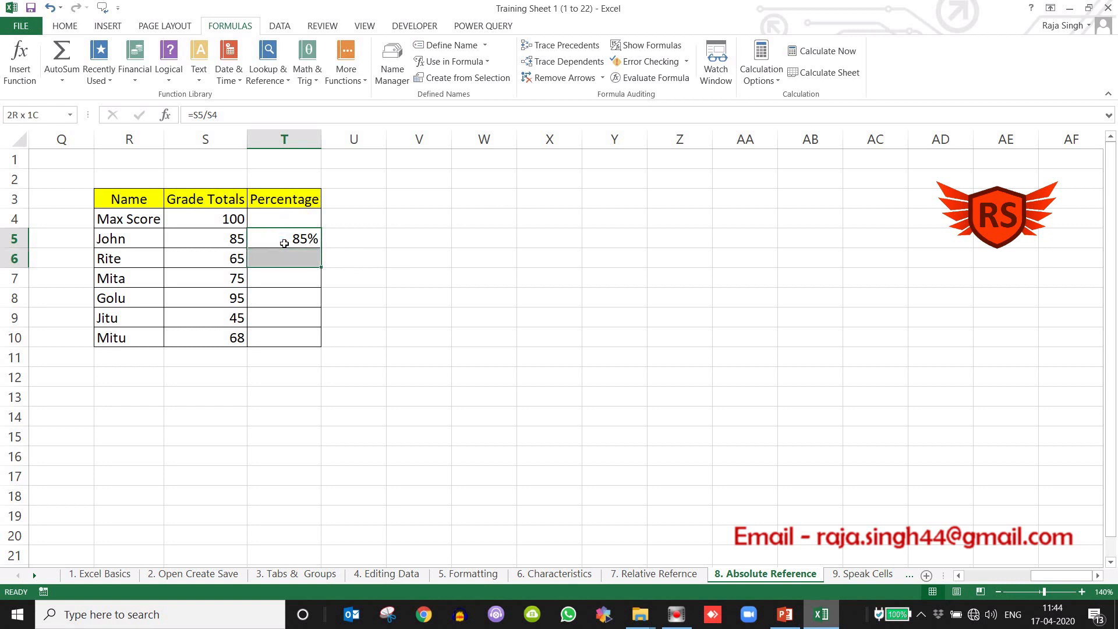
key("shift+Up")
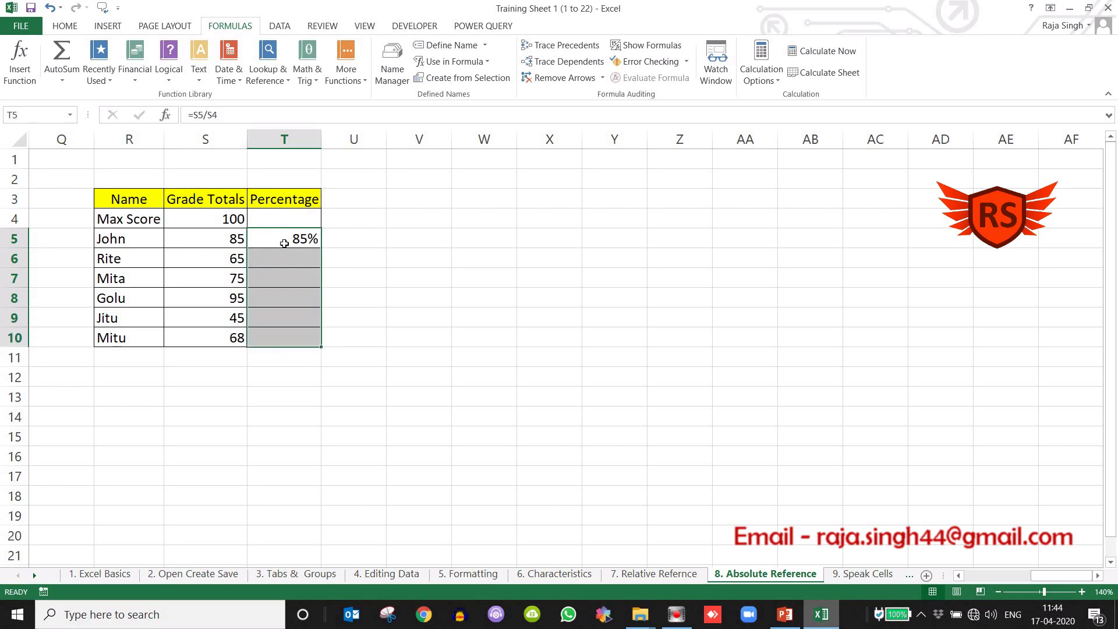
key("ctrl+d")
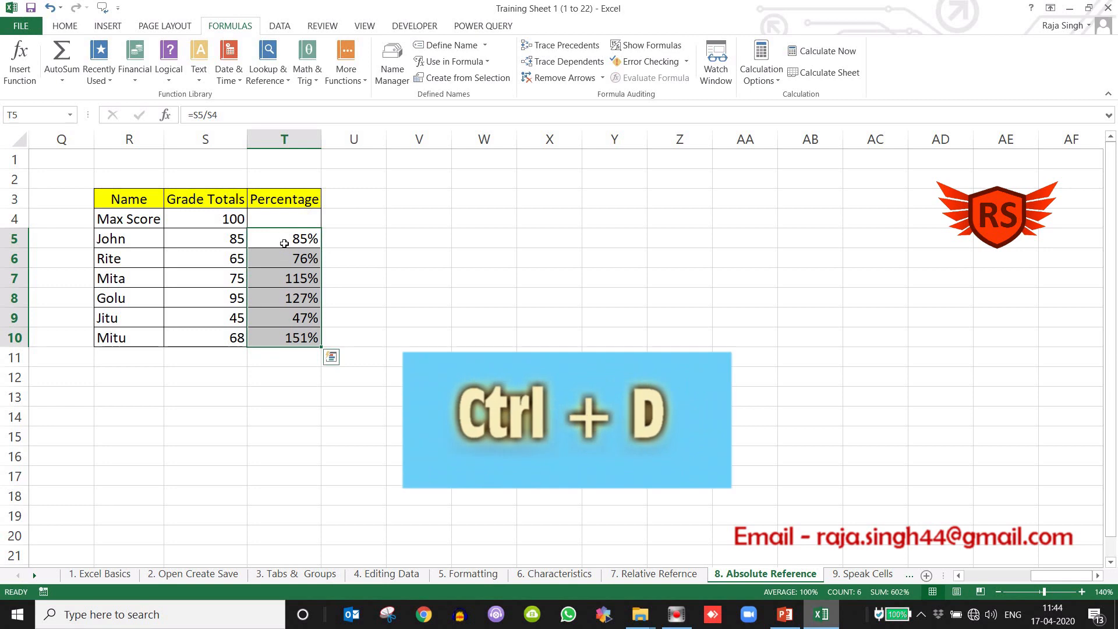
Check the third student's percentage formula in T7 and display the sheet's formulas instead of their values
left_click(427, 285)
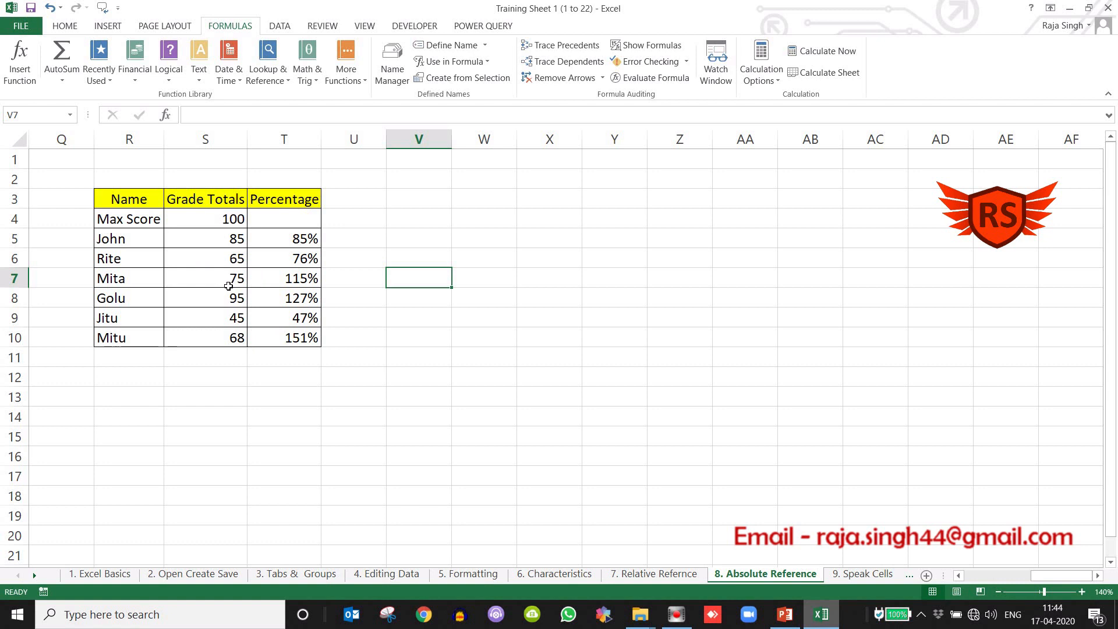
left_click(300, 279)
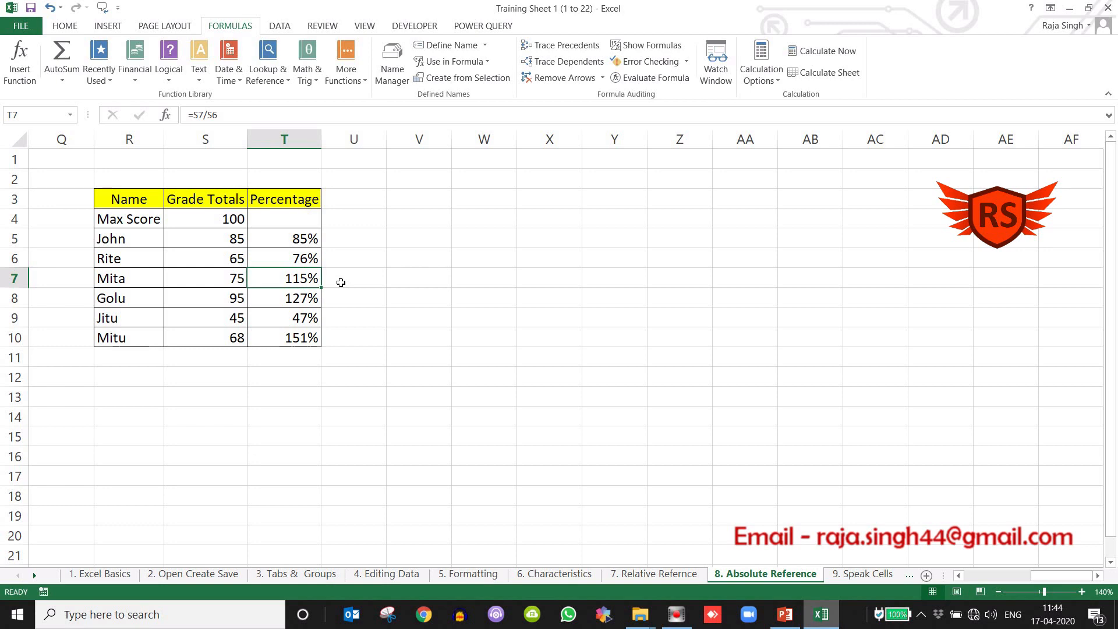
left_click(233, 26)
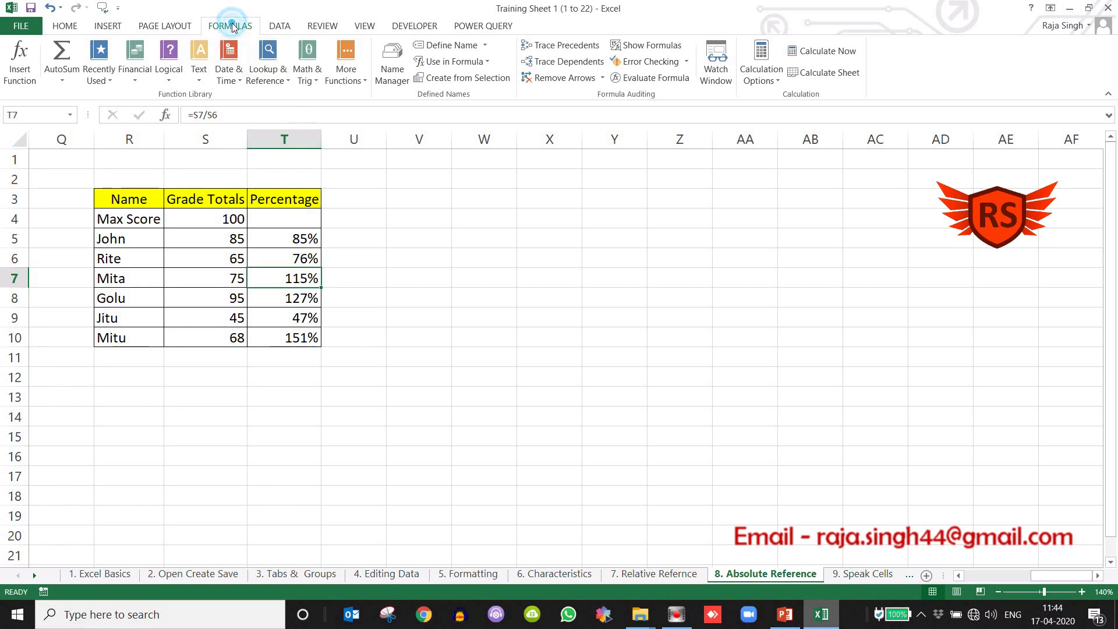
left_click(655, 46)
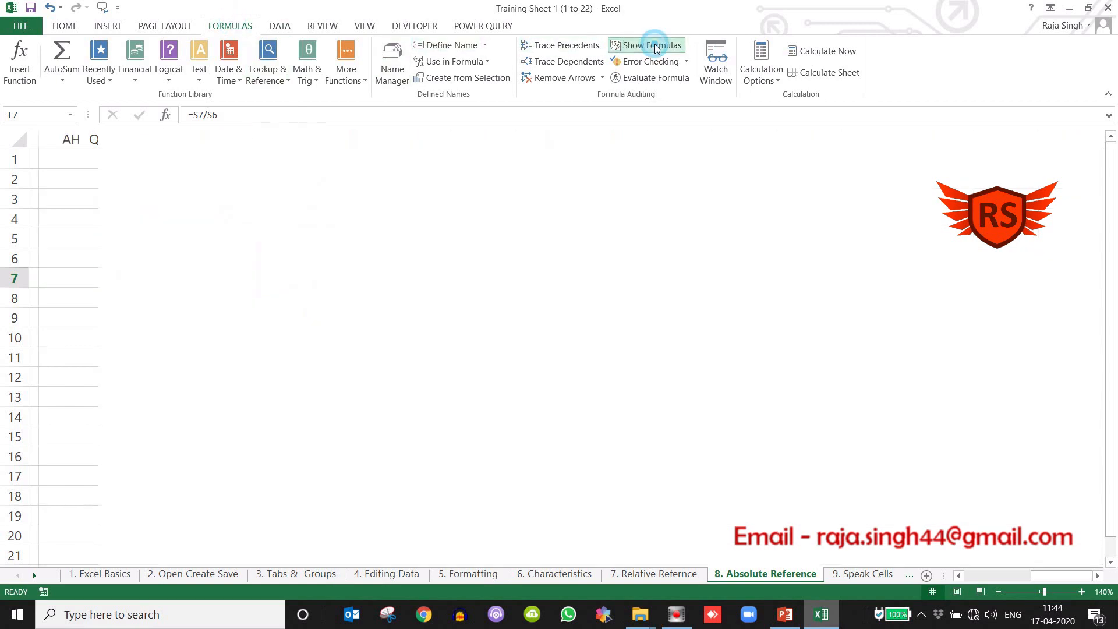
left_click(714, 302)
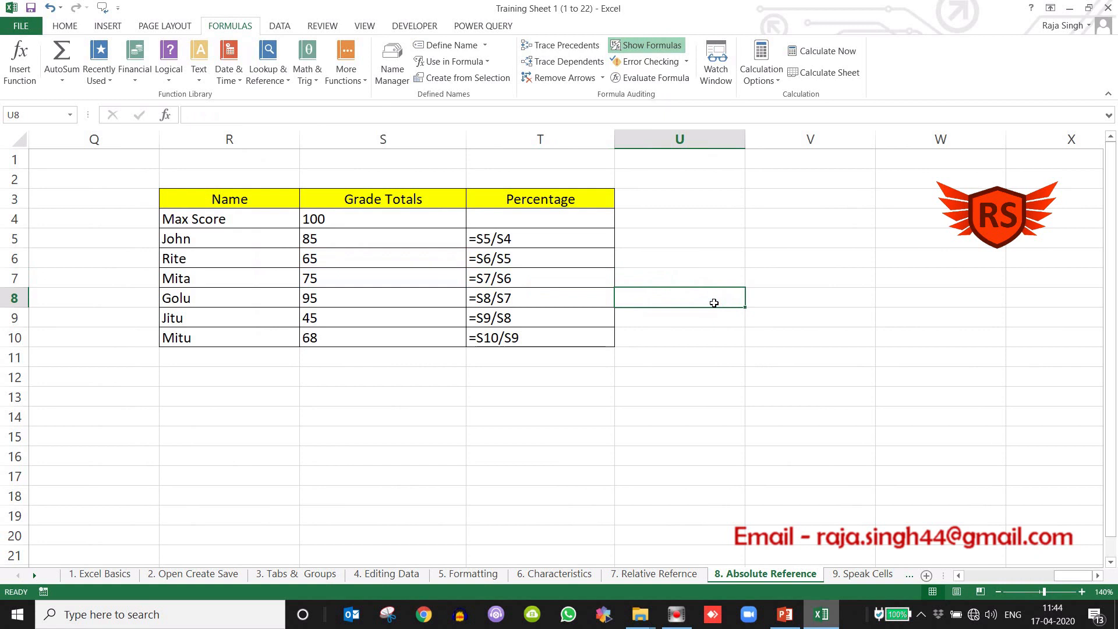
Compare the first two students' percentage formulas in T5 and T6 with the grade total and max score cells they reference
left_click(545, 244)
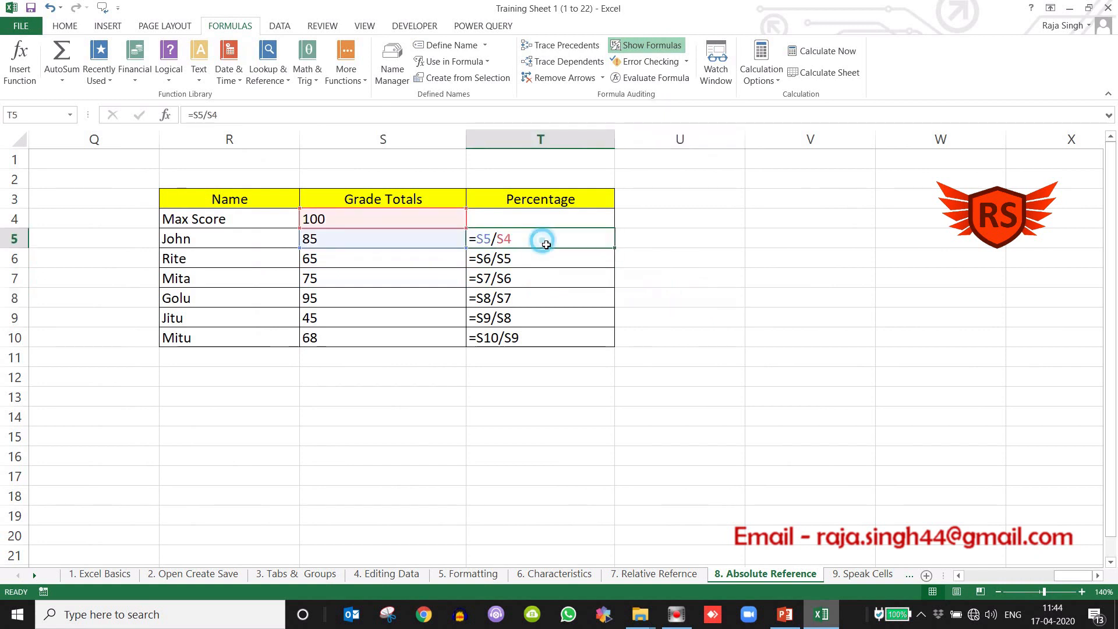
left_click(397, 243)
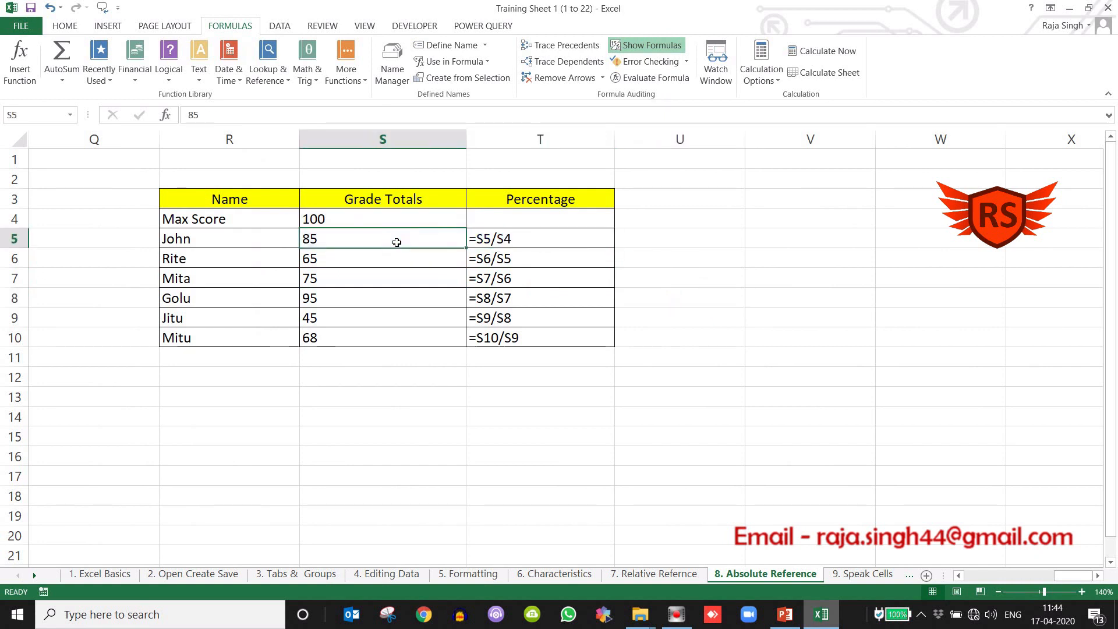
left_click(381, 220)
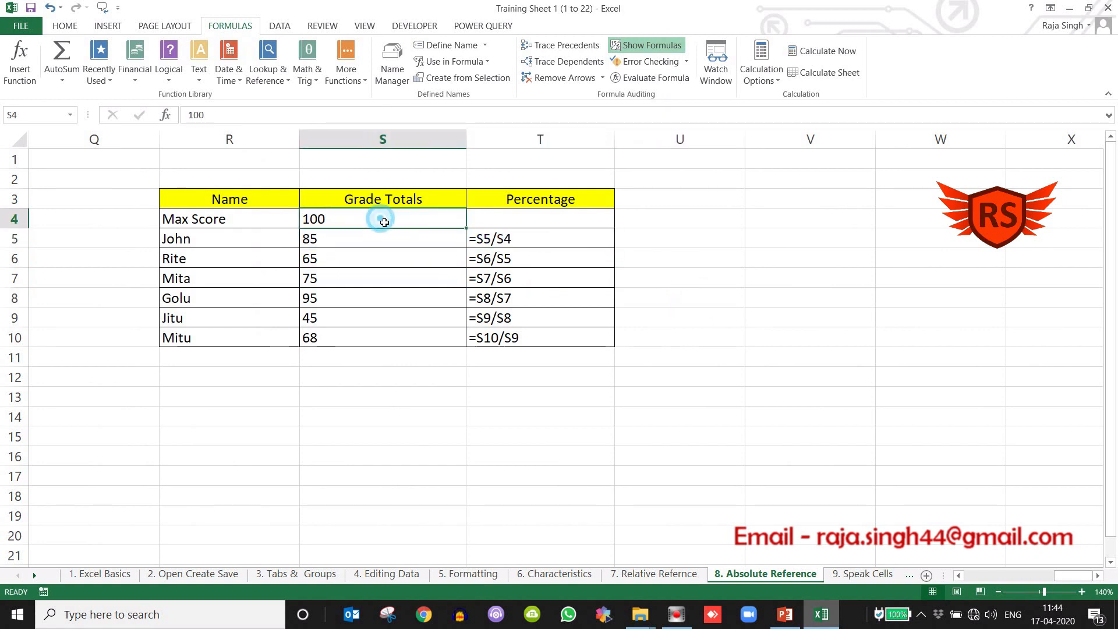
left_click(528, 263)
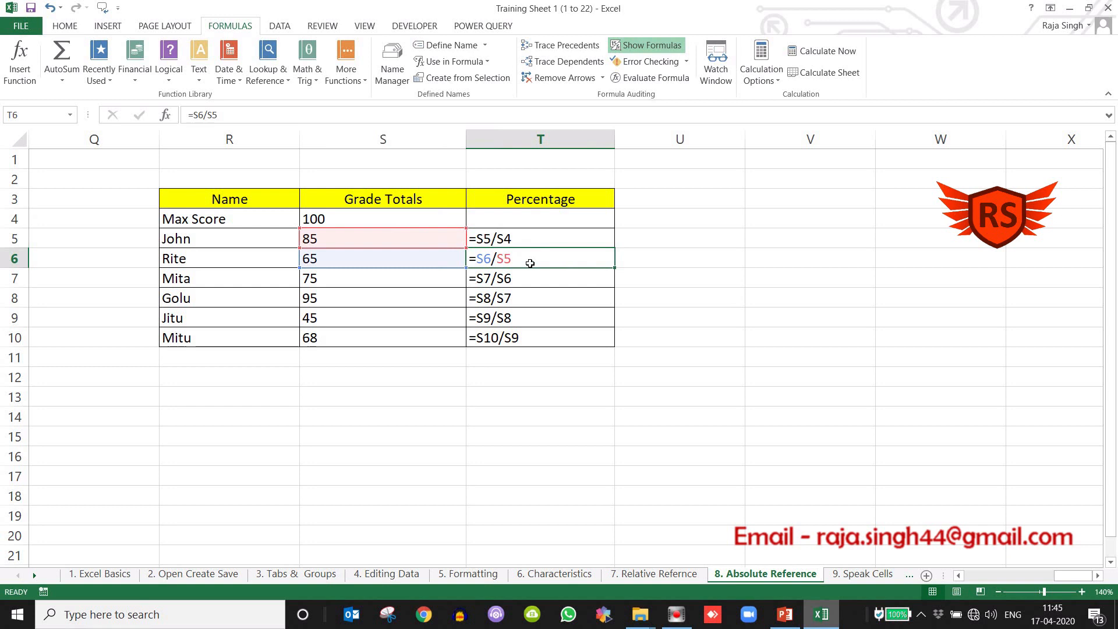
left_click(536, 243)
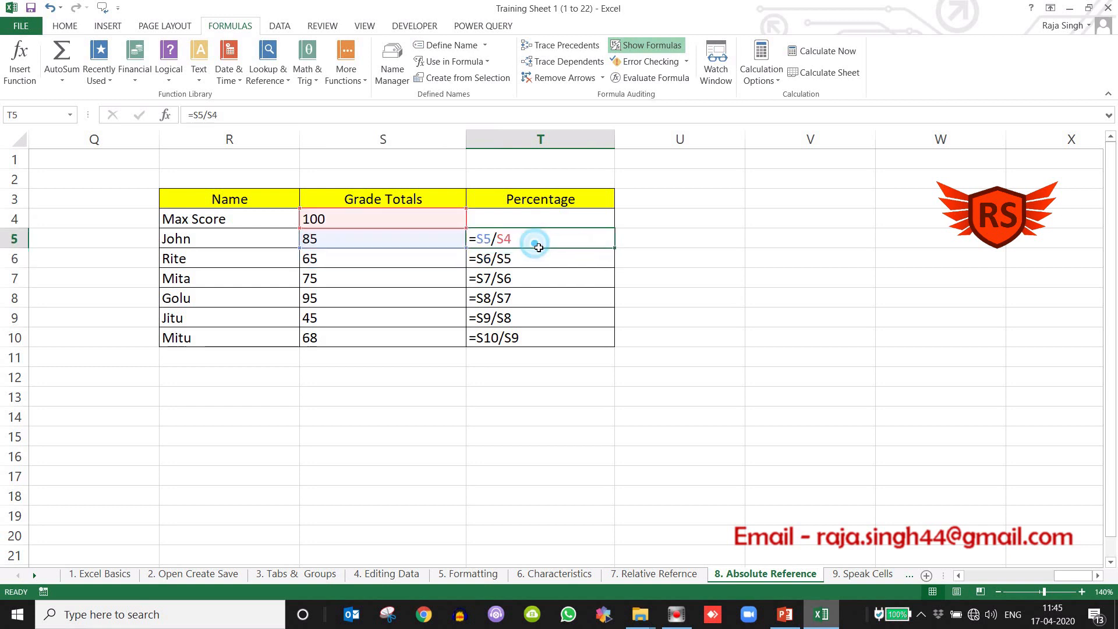
Check the max score cell S4 and the cells referenced by the percentage formulas in T5 through T8
left_click(362, 219)
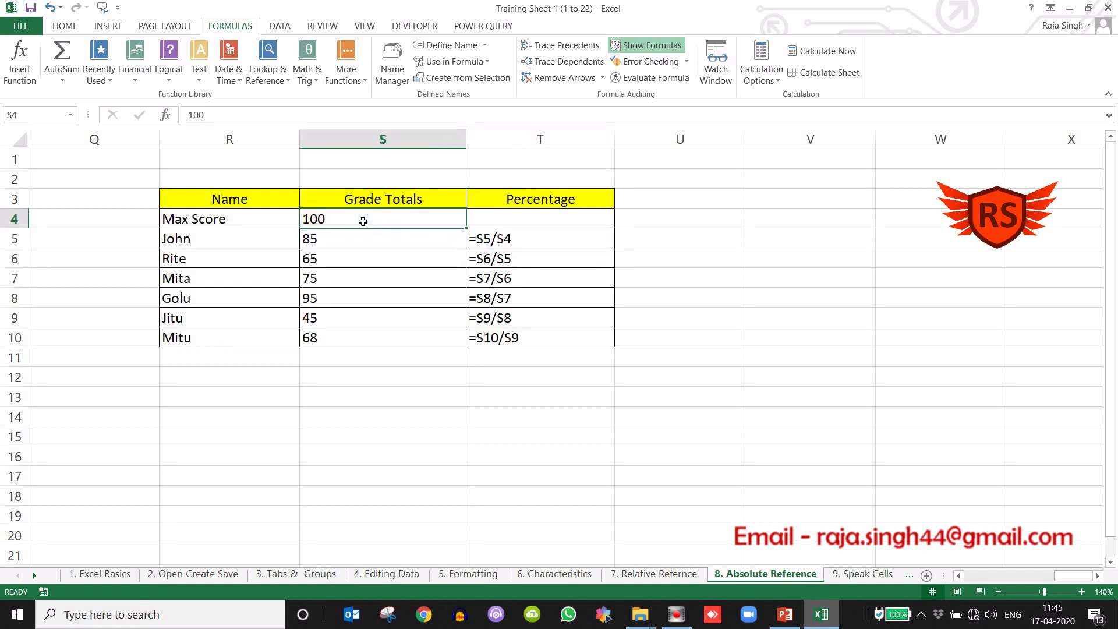
left_click(507, 240)
left_click(529, 268)
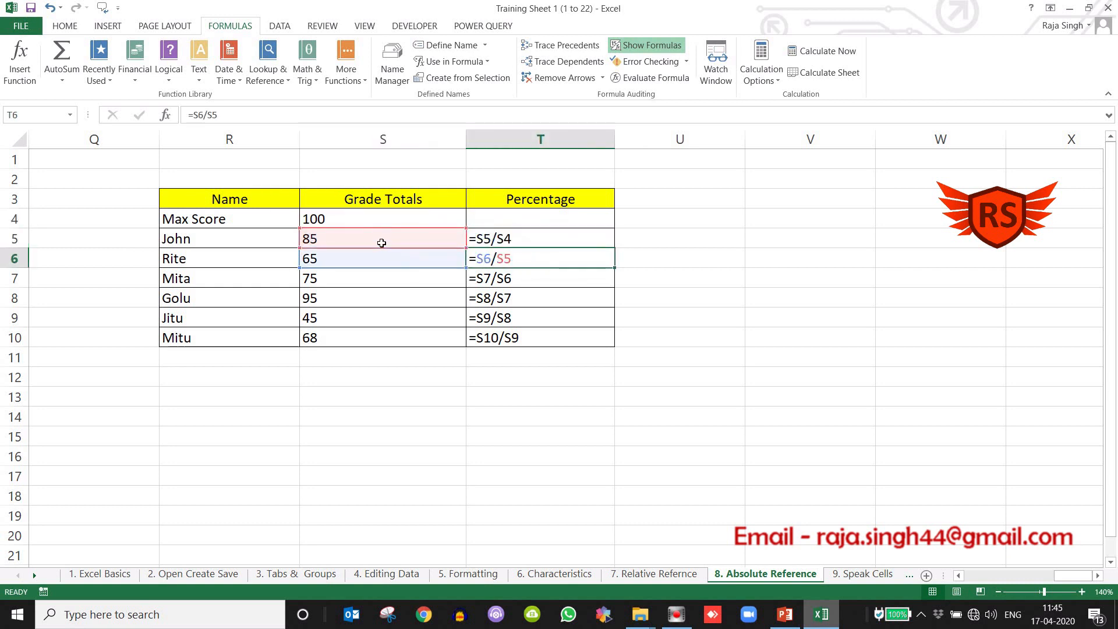
left_click(512, 281)
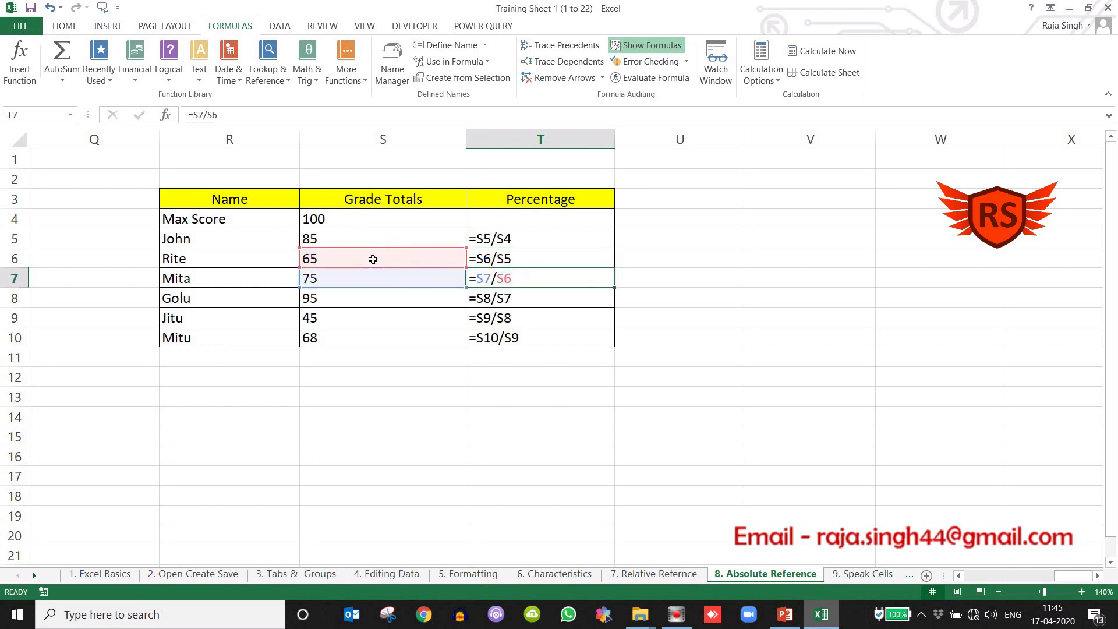
left_click(517, 300)
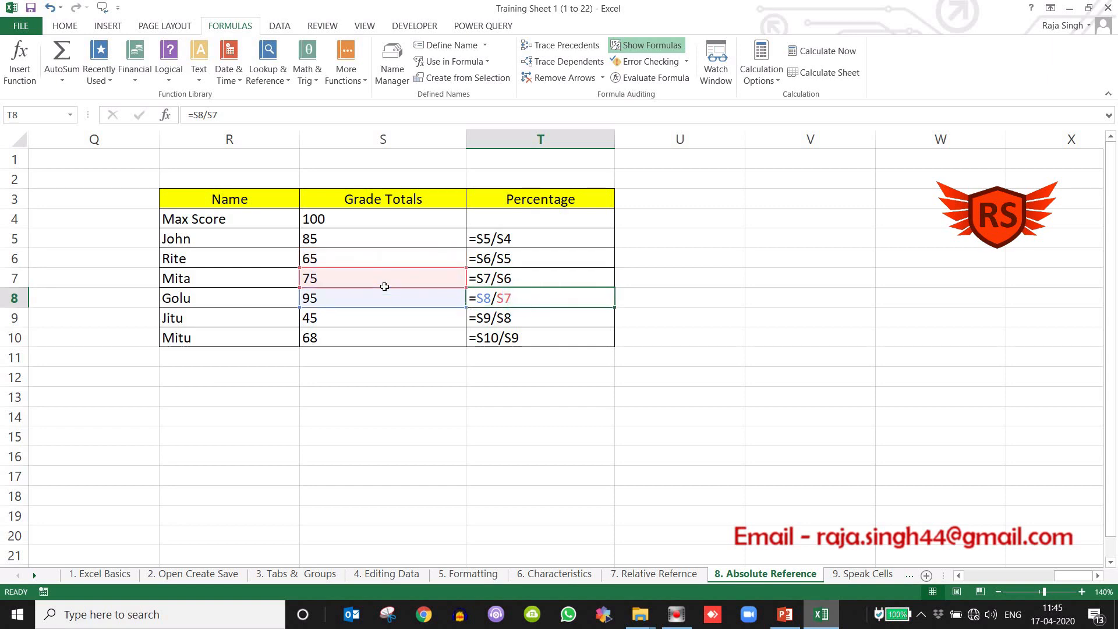
left_click(658, 280)
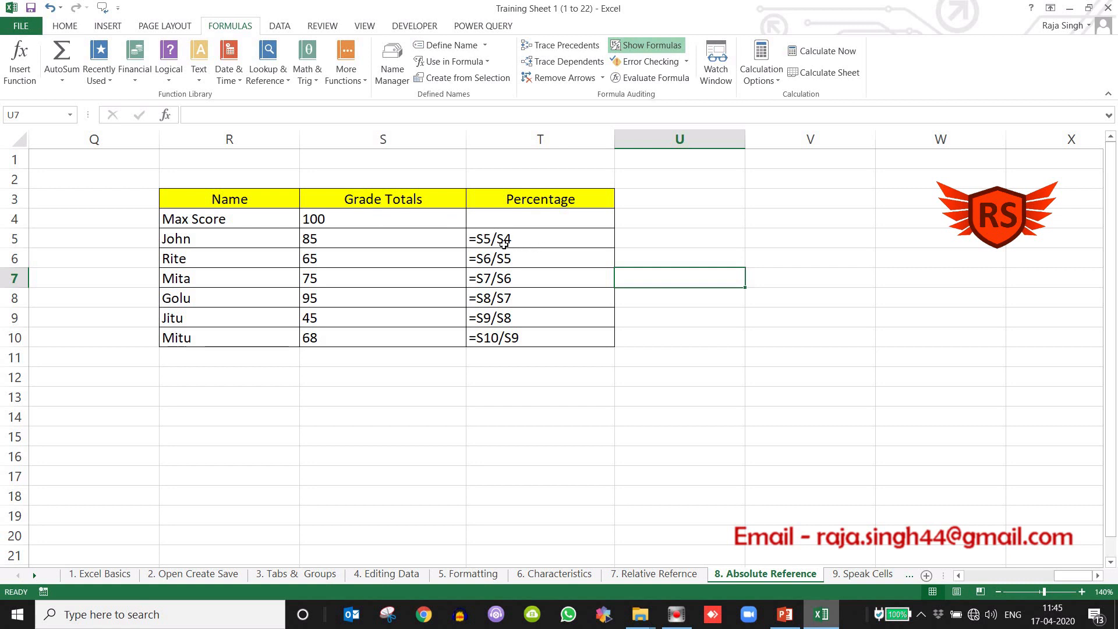
Make the max score reference in T5 absolute, giving =S5/$S$4, and return the sheet to displaying values
left_click(525, 244)
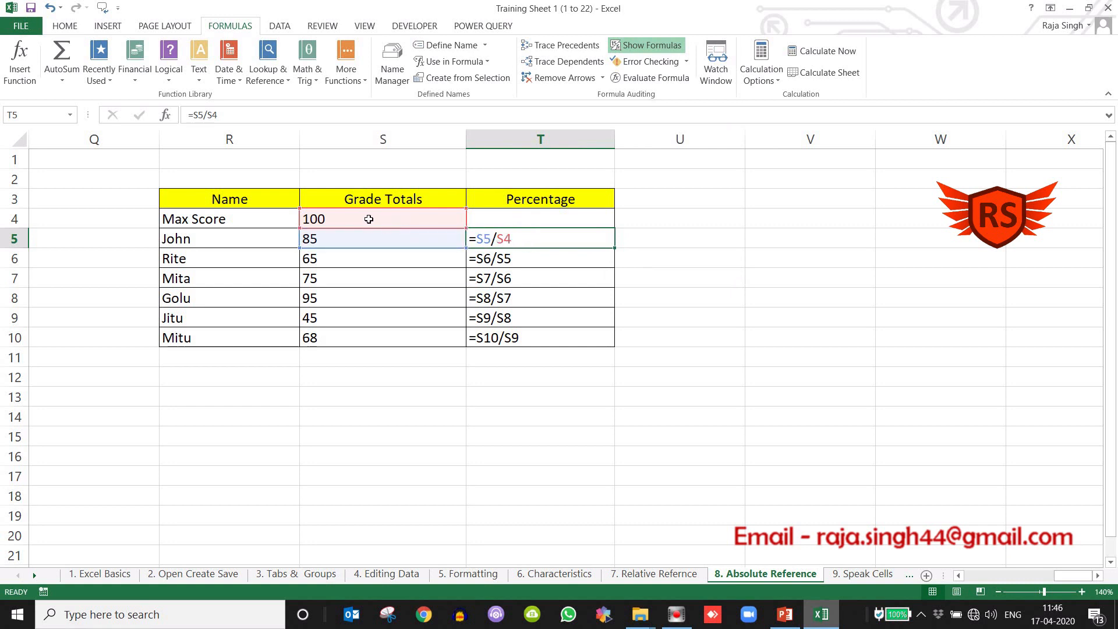
double_click(521, 240)
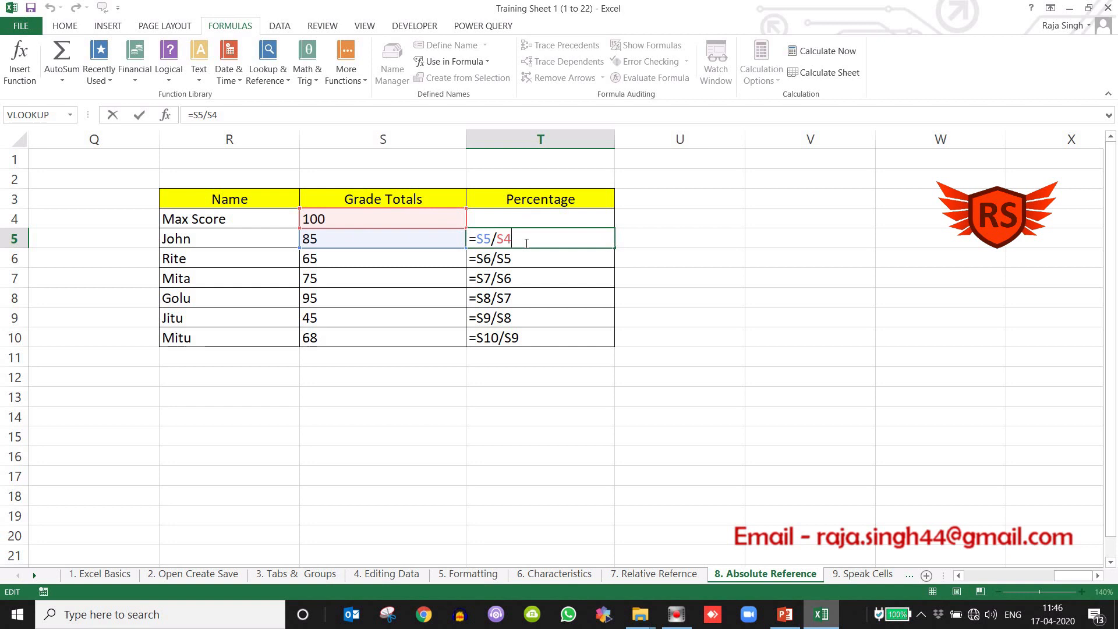
key("F4")
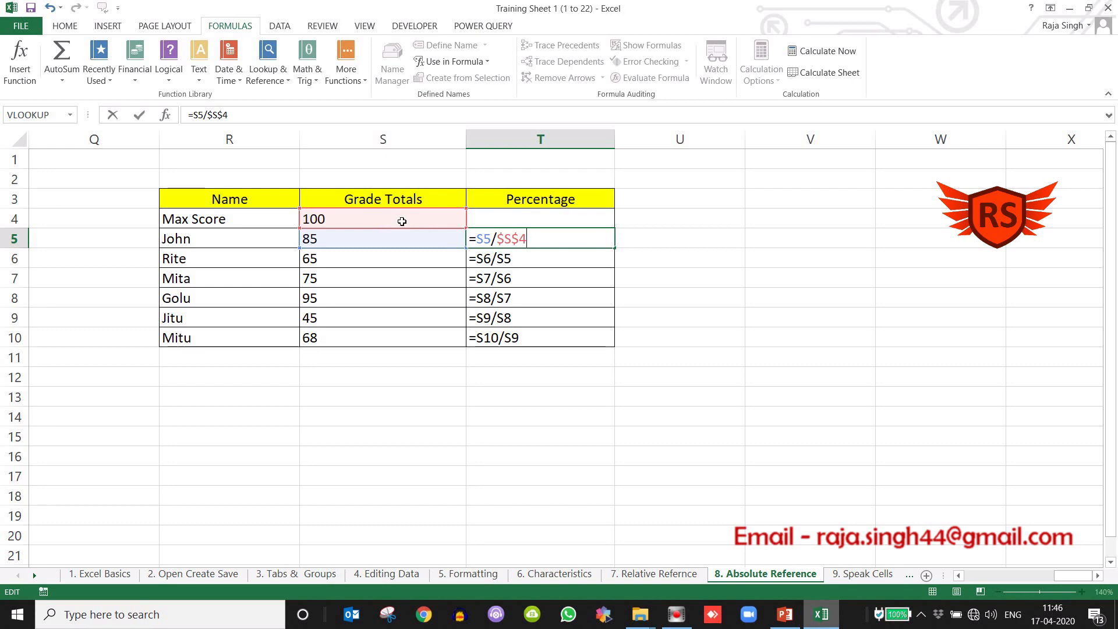
key("Return")
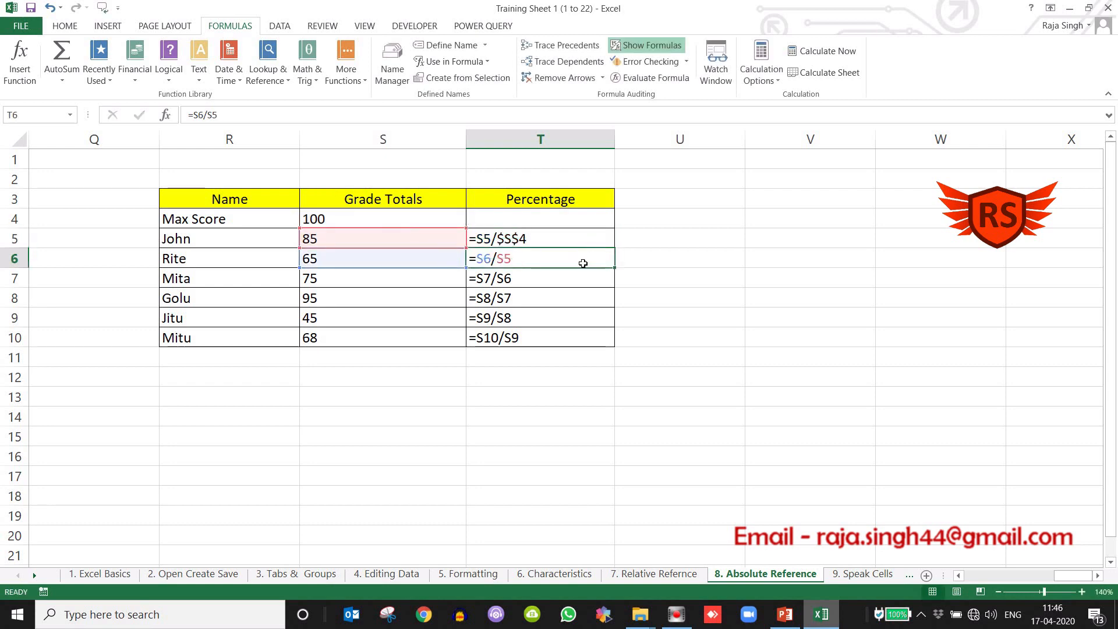
left_click(641, 46)
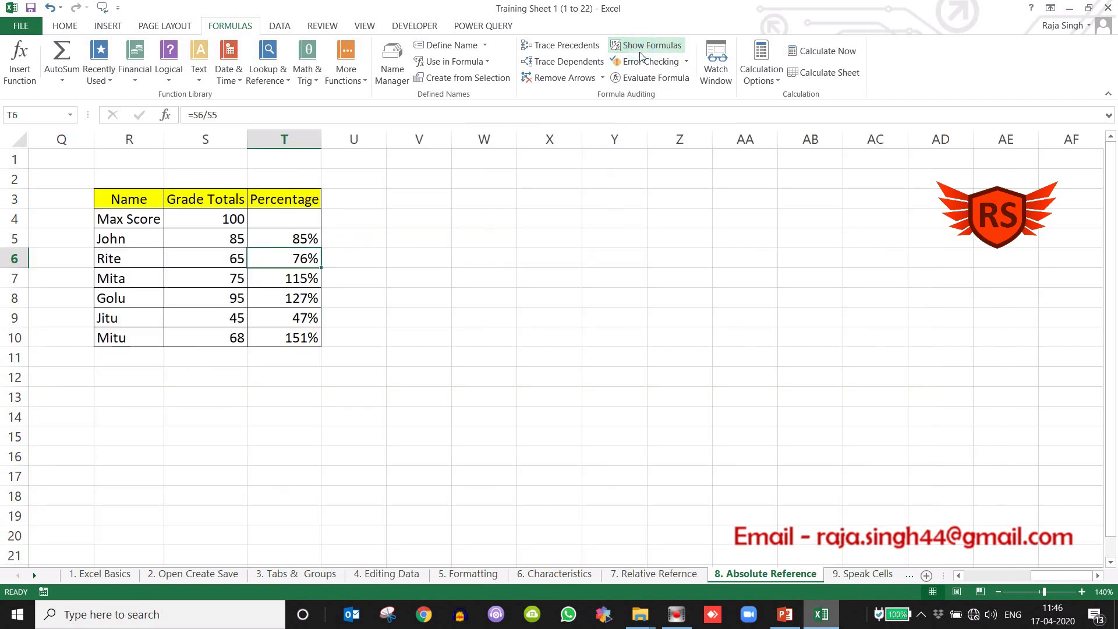
Fill the percentage formula with the absolute reference from T5 down through T10
left_click(296, 245)
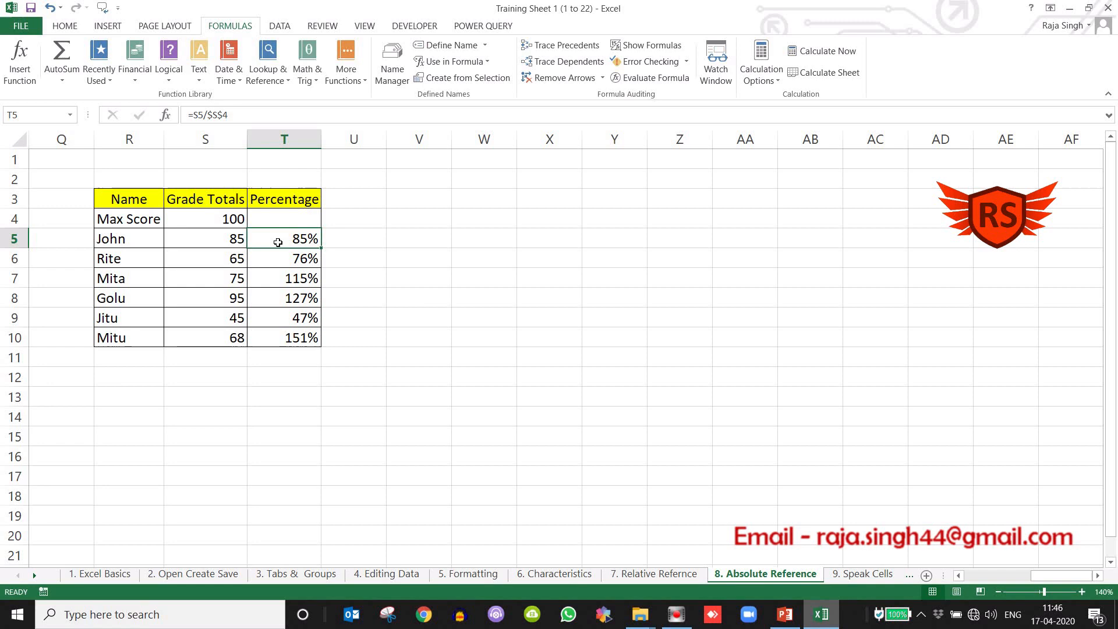
key("shift+Down")
key("shift+Down")
key("shift+Down")
key("shift+Down")
key("shift+Down")
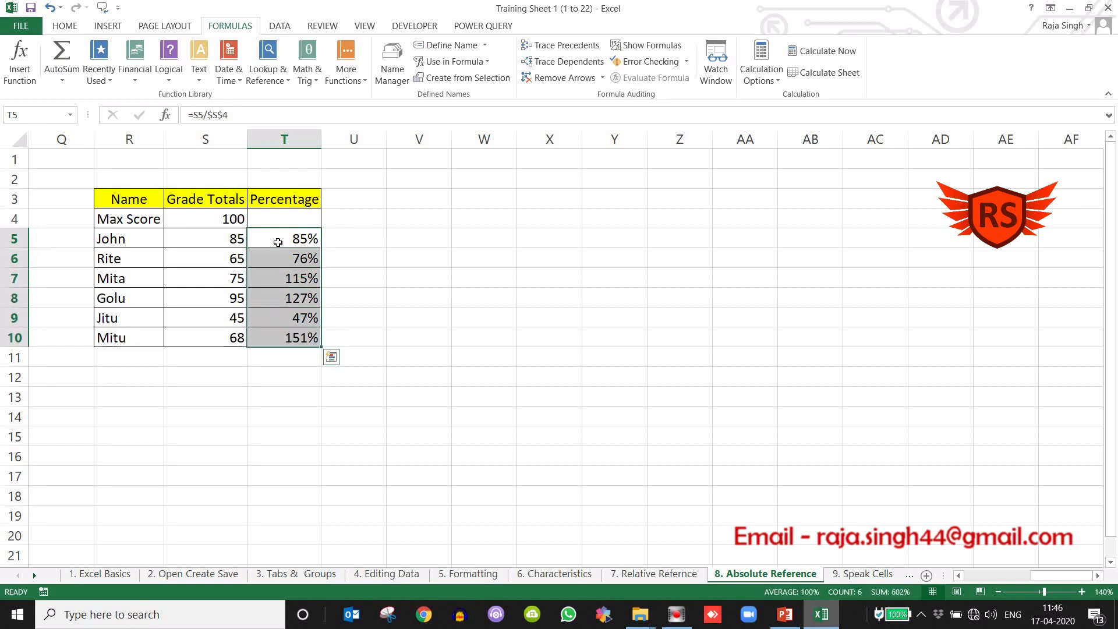
key("ctrl+d")
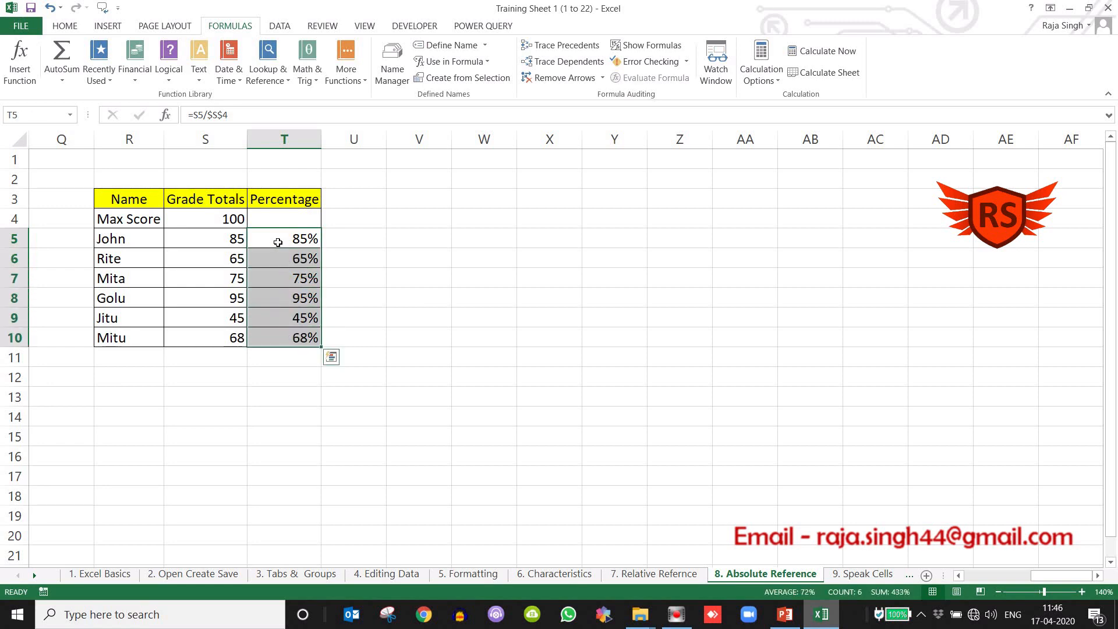
left_click(499, 282)
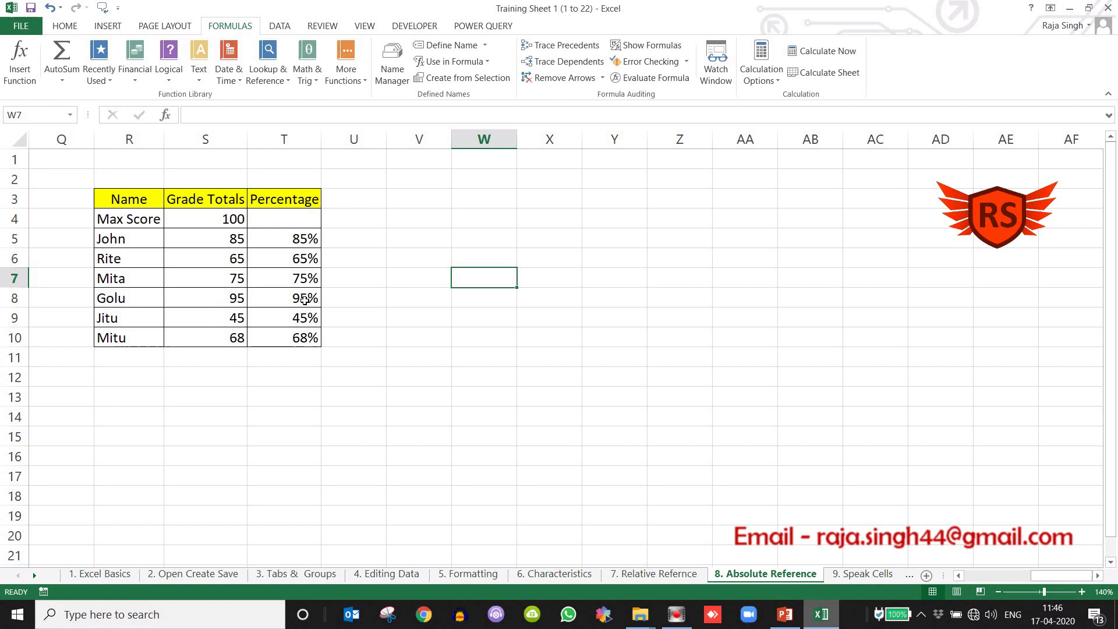
Compare the last two students' grade totals in S9 and S10 with their percentages in T9 and T10
left_click(217, 323)
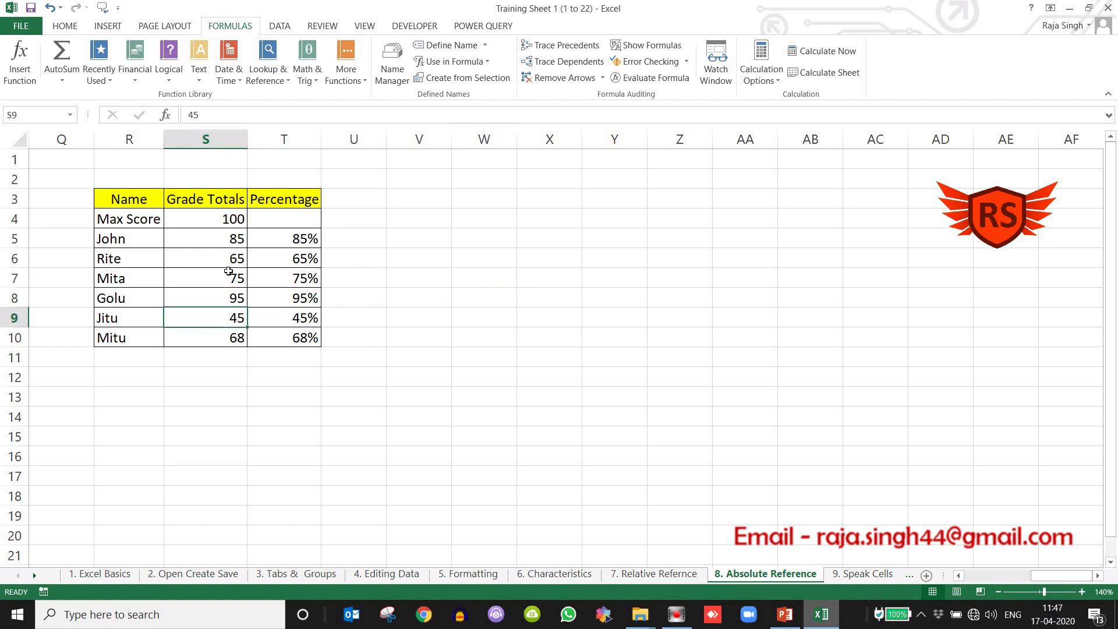
left_click(305, 320)
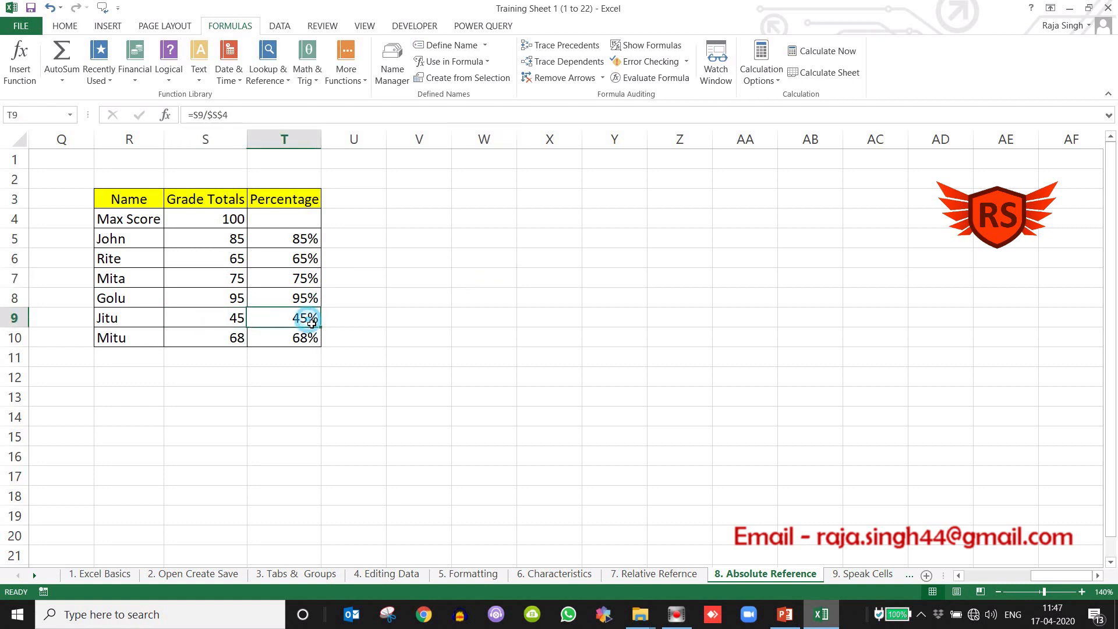
left_click(239, 337)
left_click(303, 336)
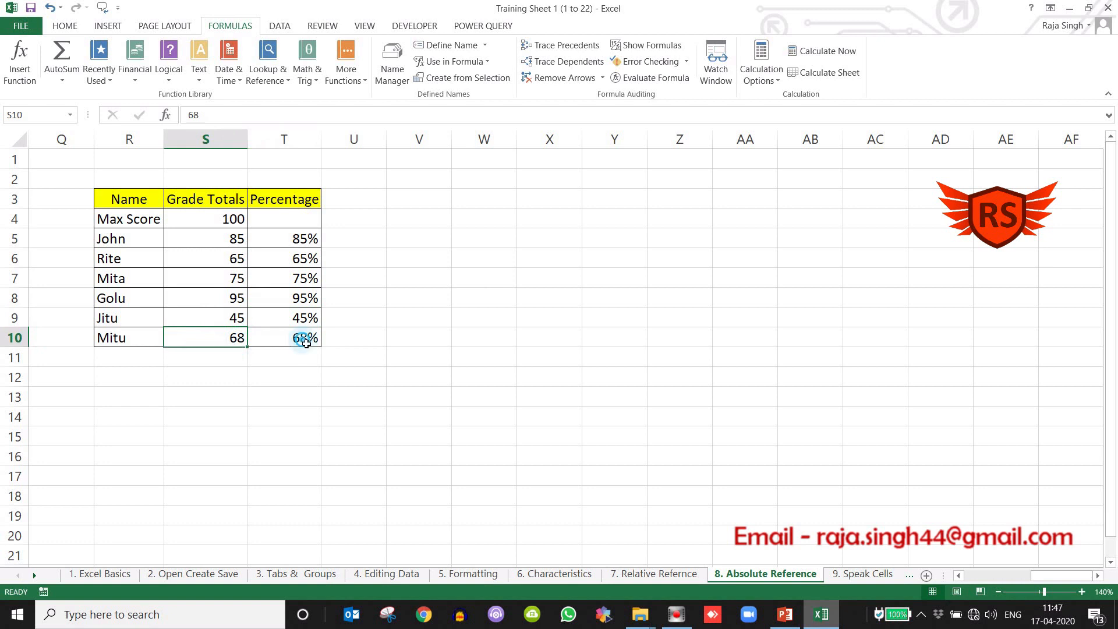
Display the sheet's formulas to examine the filled percentage formulas and the max score cell S4 they reference
left_click(286, 241)
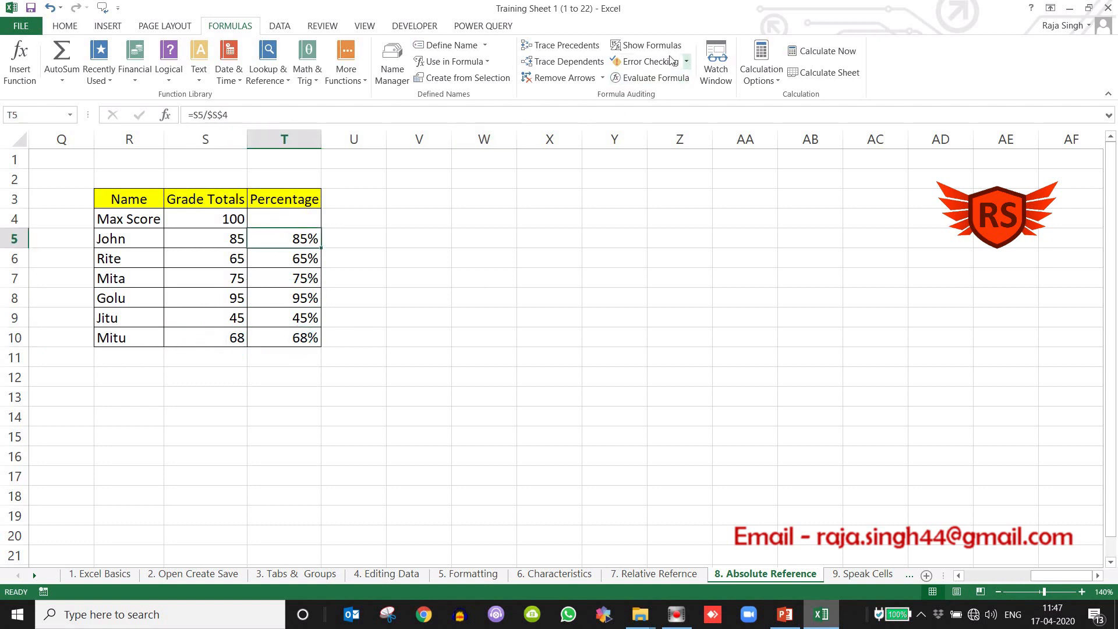
left_click(651, 47)
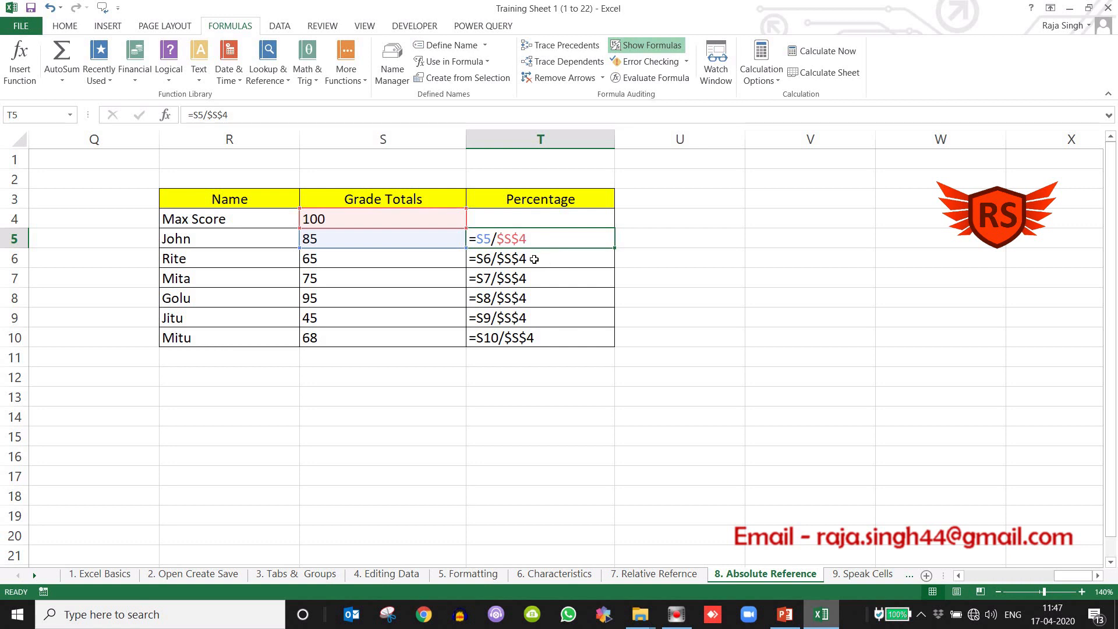
left_click(379, 225)
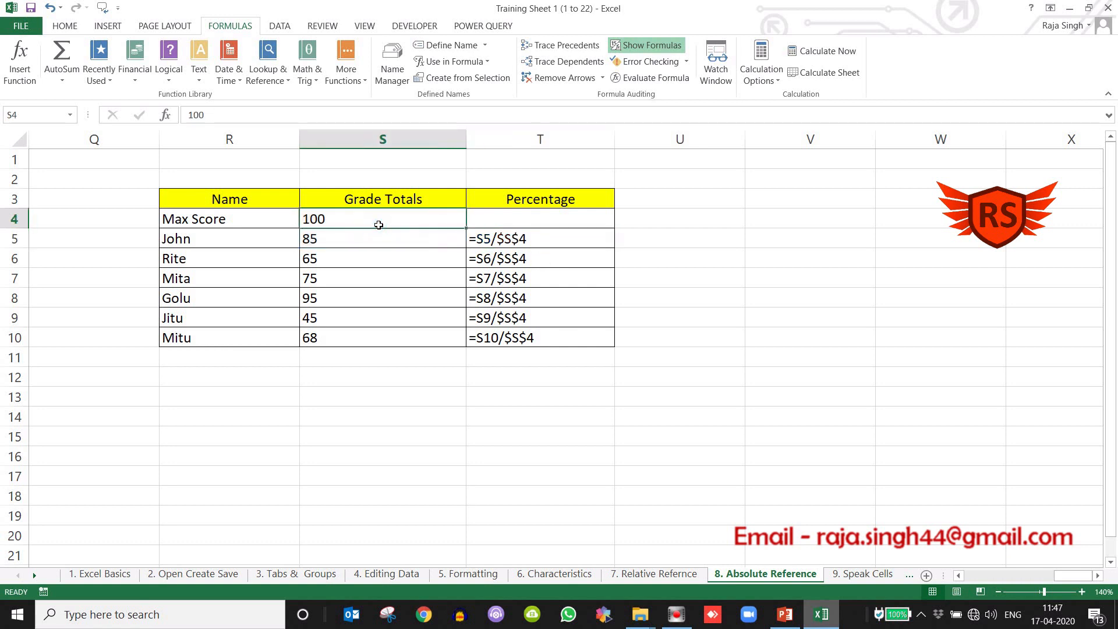
left_click(665, 287)
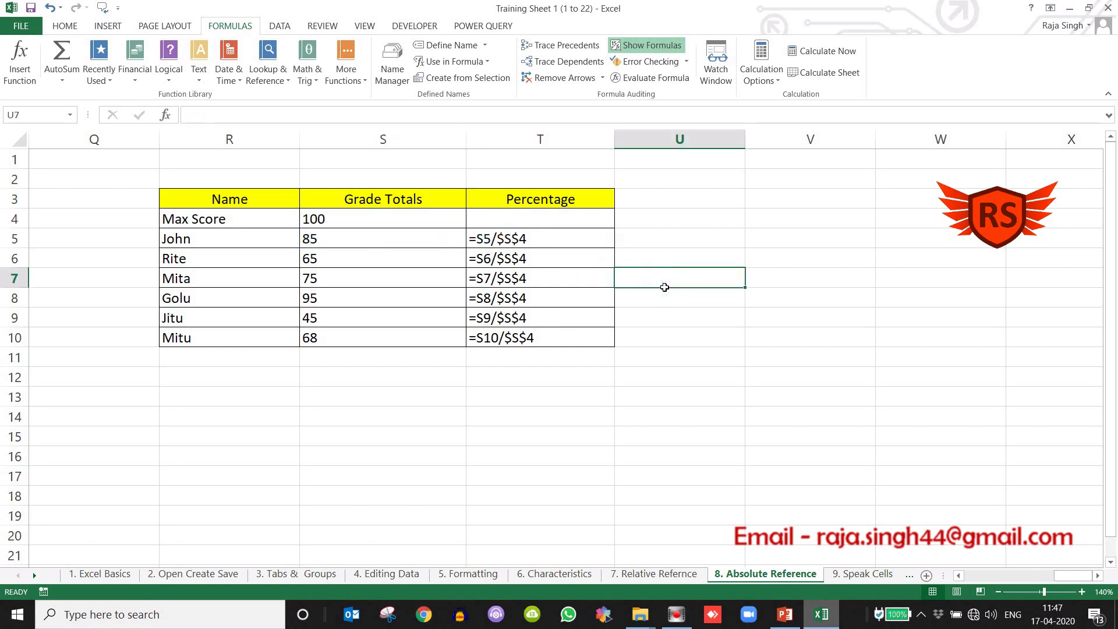